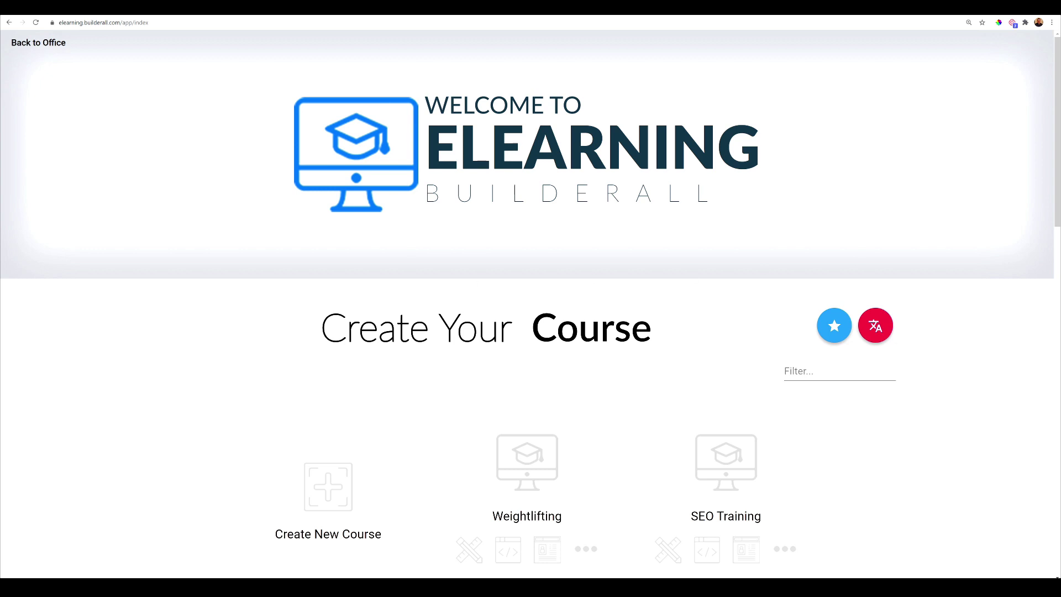
# - Open Excercise 2.0 for editing and review its general details: Health & Psychology, English, 1-hour workload
pyautogui.scroll(-6, 367, 332)
pyautogui.scroll(-10, 467, 351)
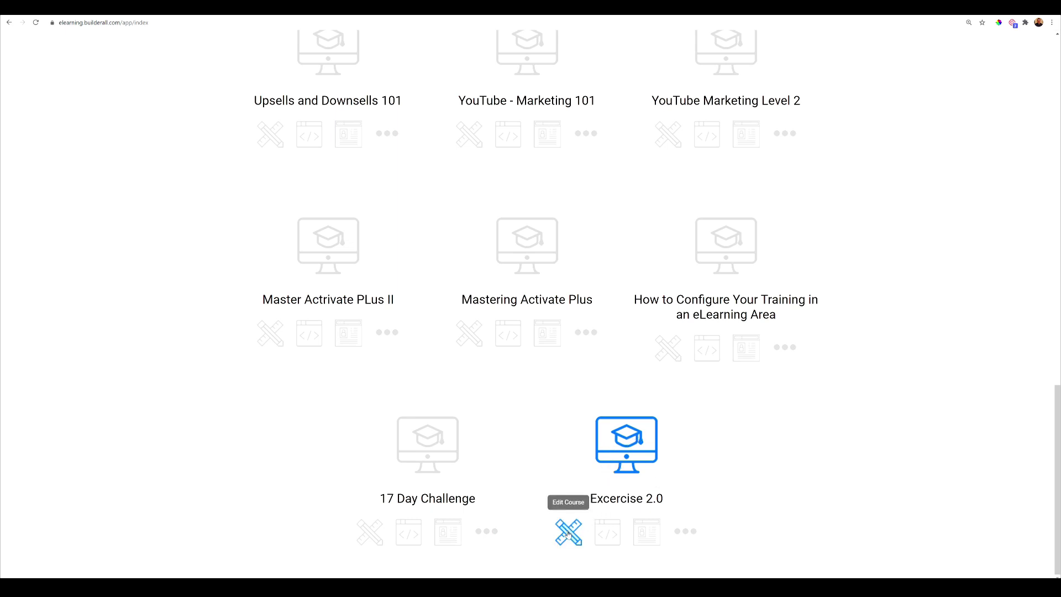
pyautogui.click(564, 534)
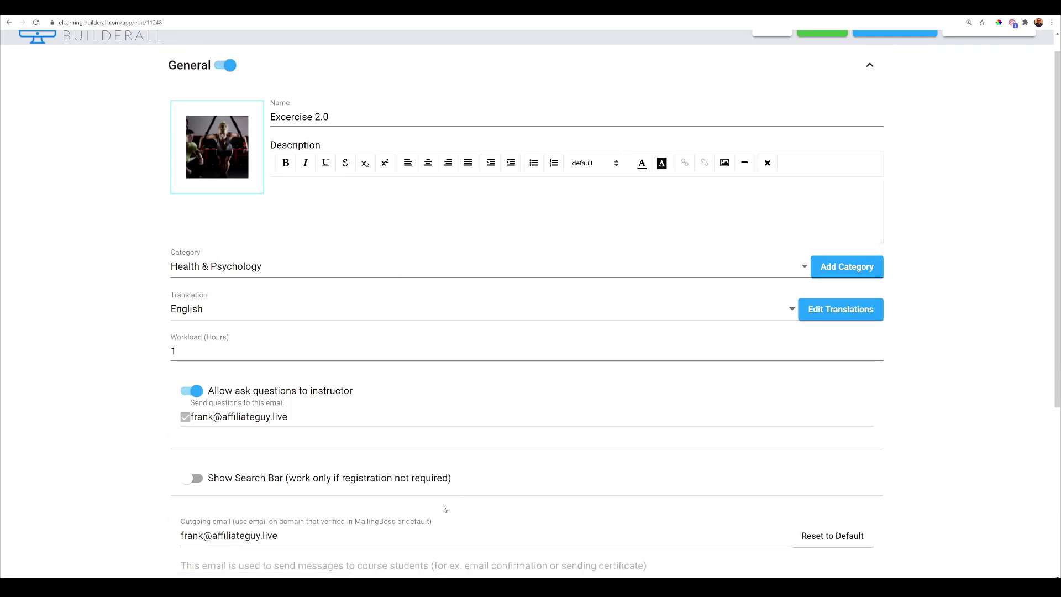
pyautogui.scroll(1, 445, 506)
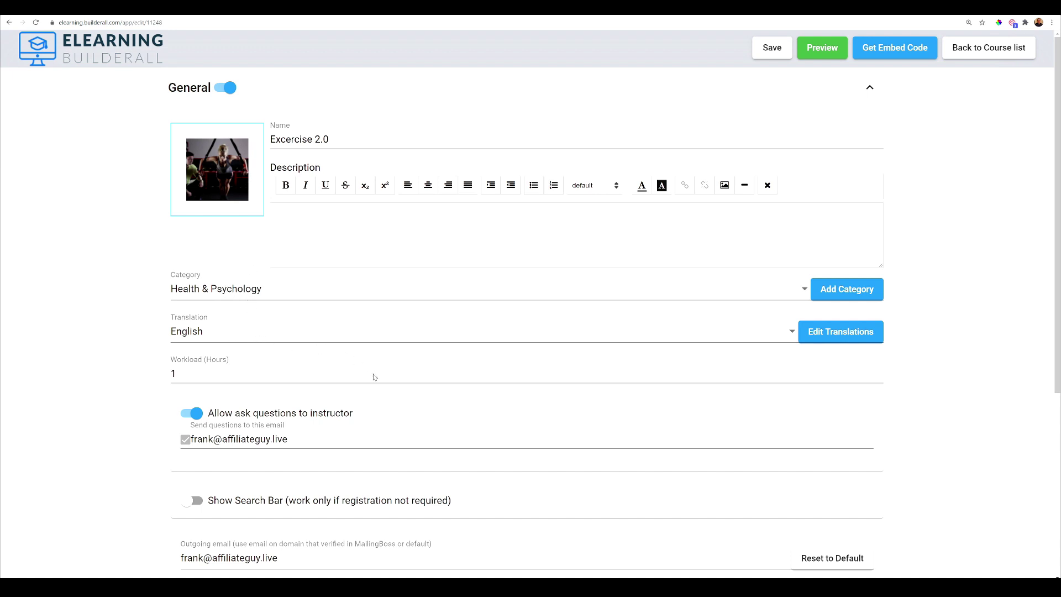
pyautogui.scroll(-3, 376, 373)
pyautogui.scroll(-2, 372, 331)
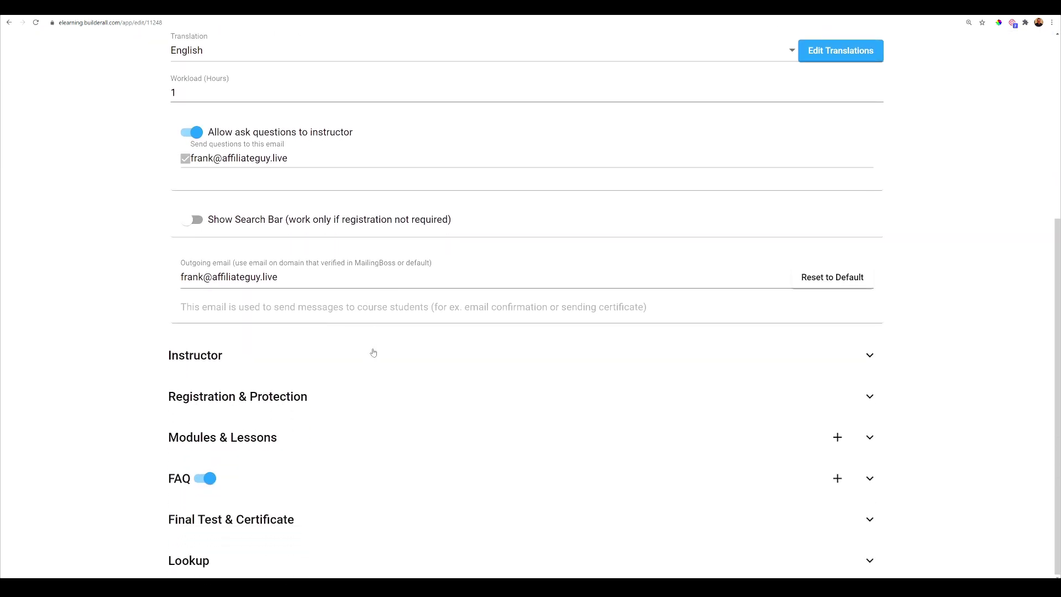
# - Expand the Instructor details, then the Registration & Protection settings of the course
pyautogui.click(334, 359)
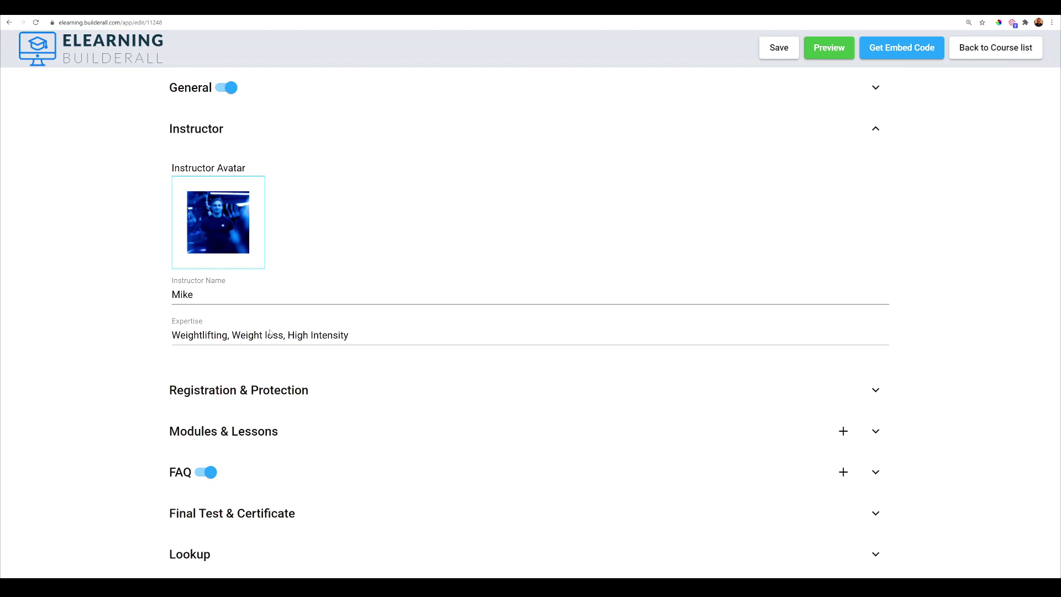
pyautogui.click(303, 391)
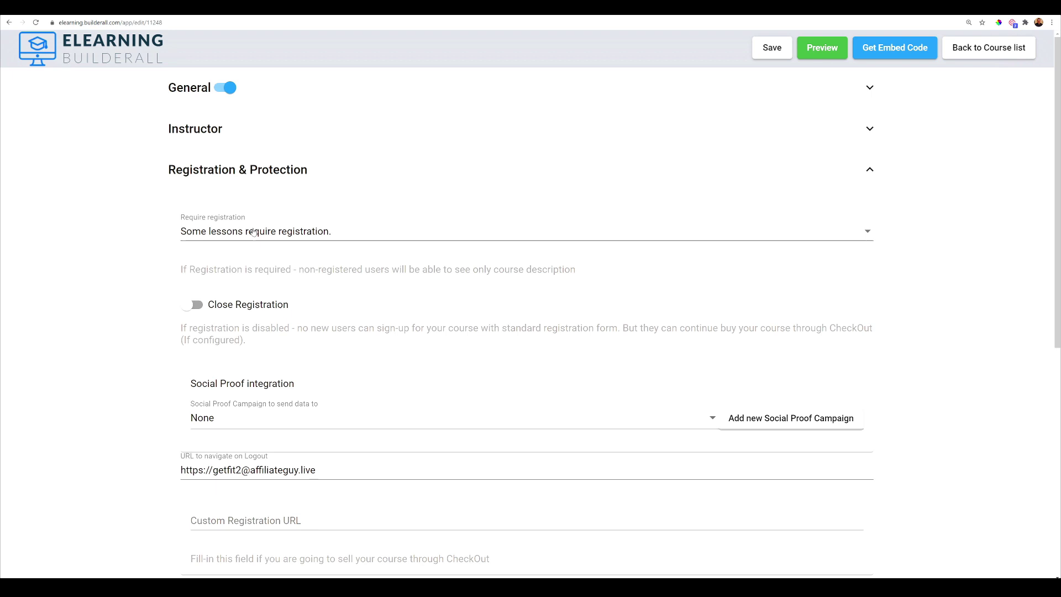
# - Choose 'Some lessons require registration.' in the Require registration dropdown
pyautogui.click(318, 237)
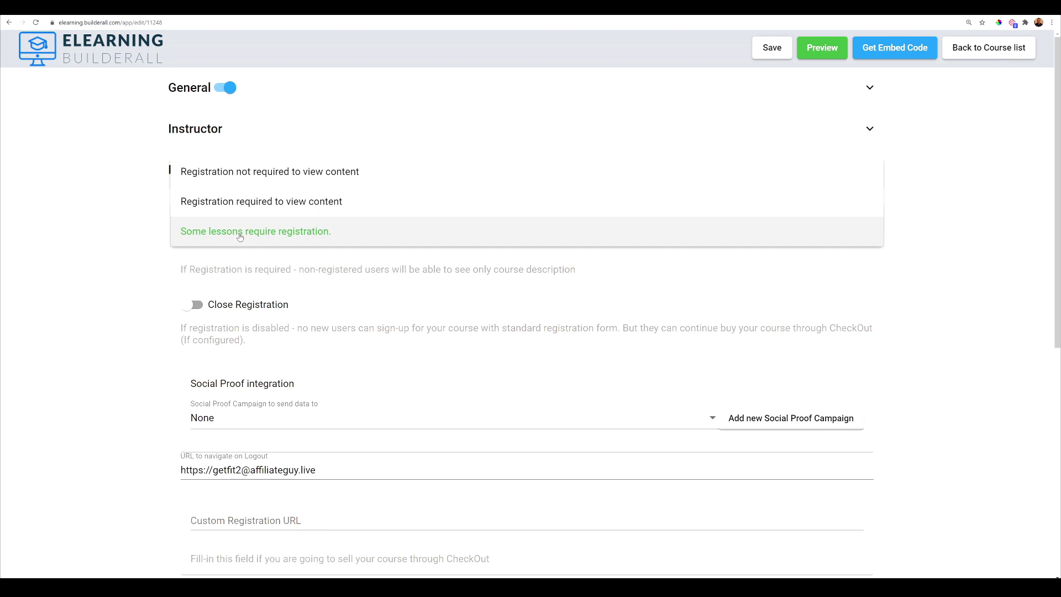
pyautogui.click(307, 235)
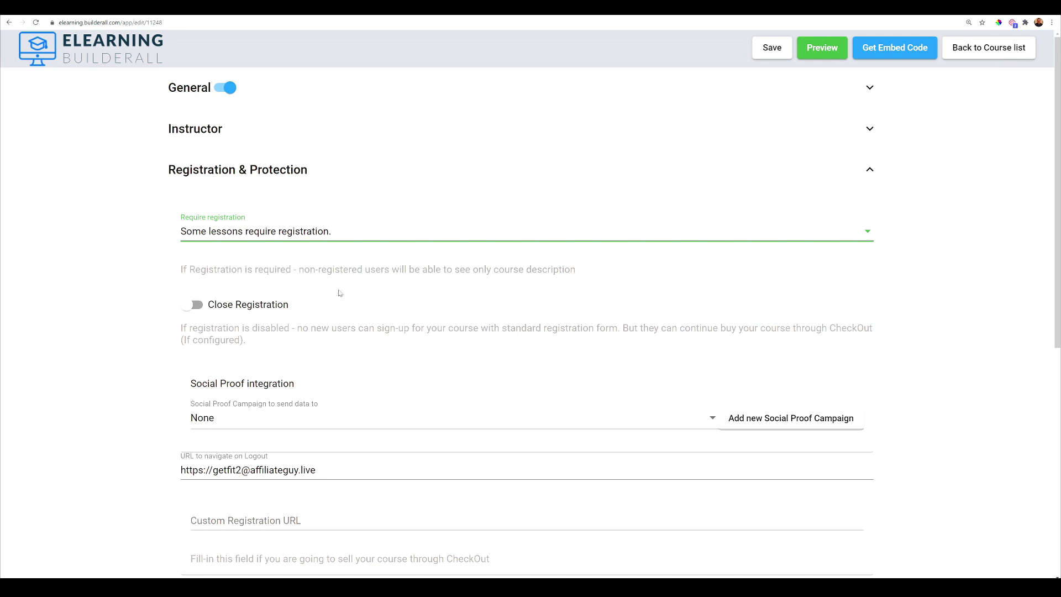
pyautogui.scroll(-2, 339, 293)
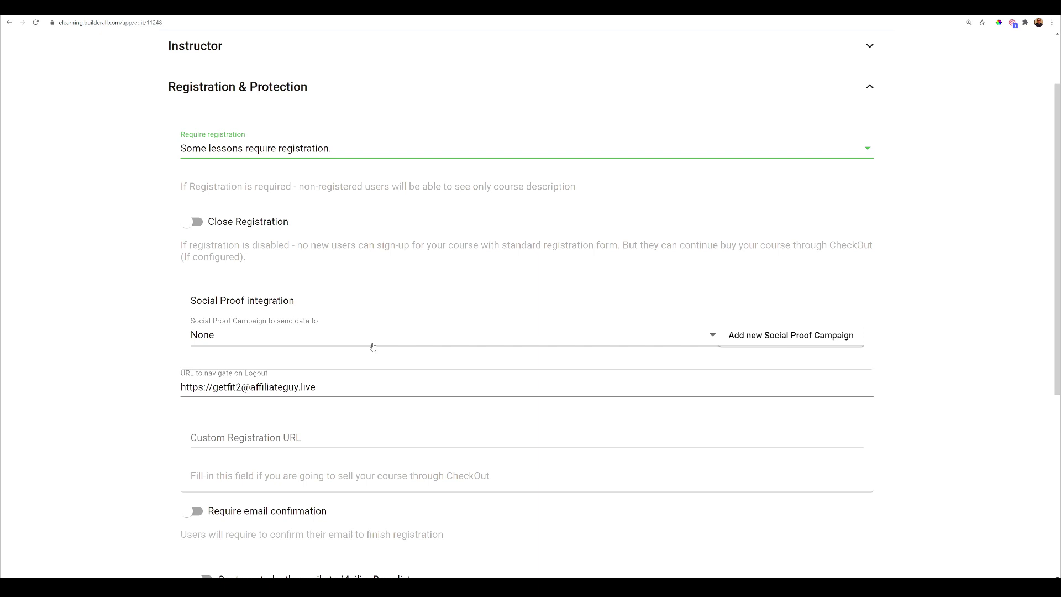
pyautogui.scroll(-1, 373, 347)
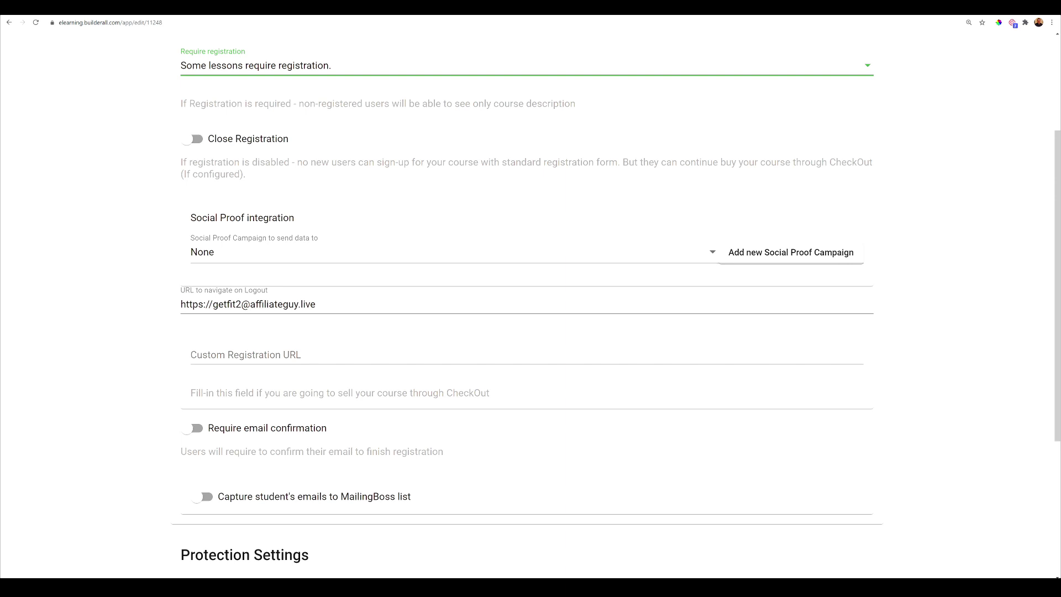
pyautogui.scroll(-1, 326, 349)
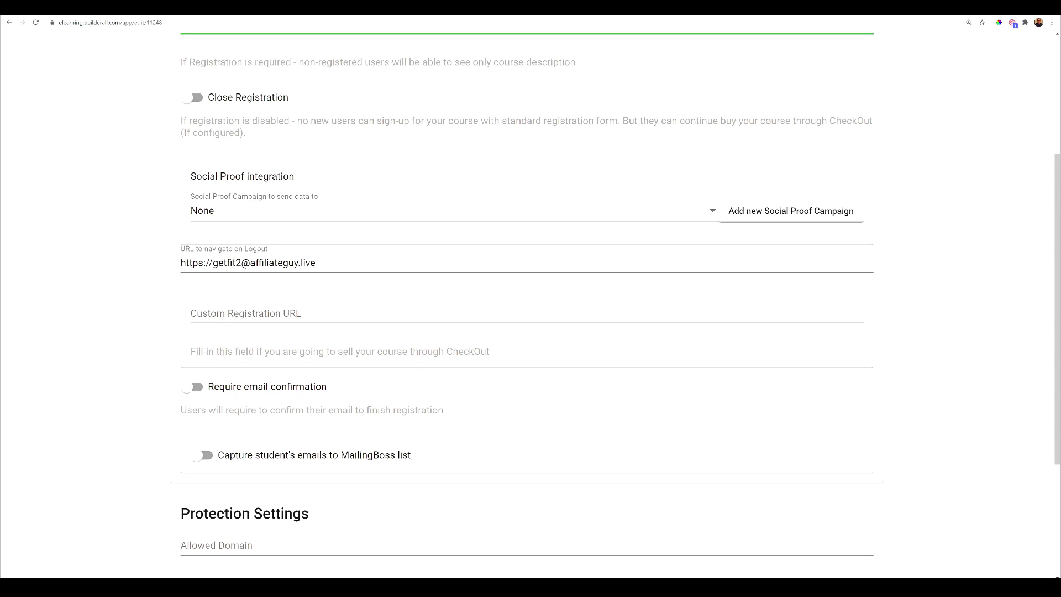
pyautogui.scroll(-3, 318, 347)
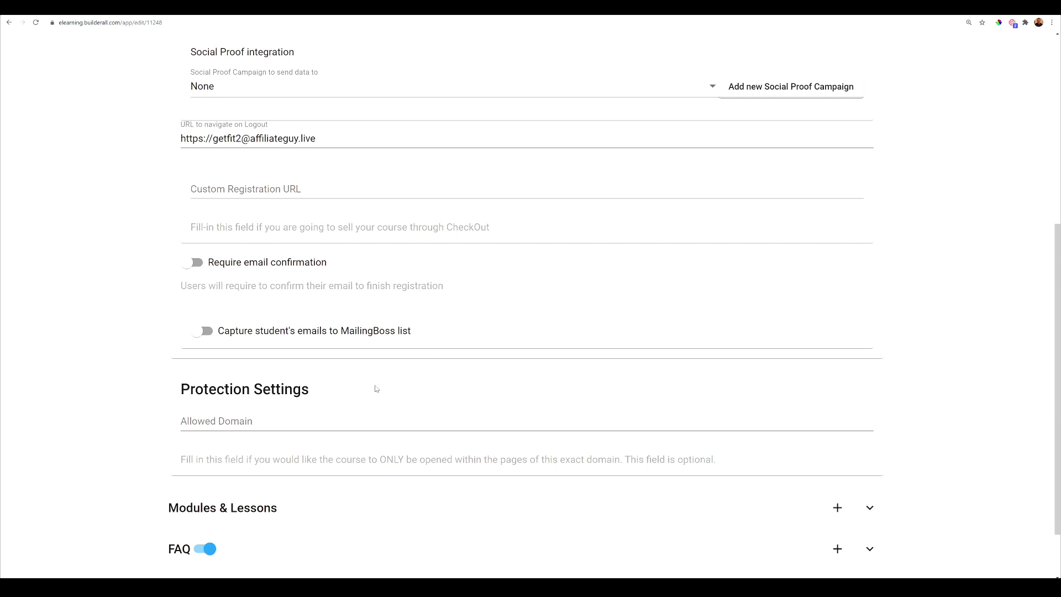
pyautogui.scroll(-1, 412, 412)
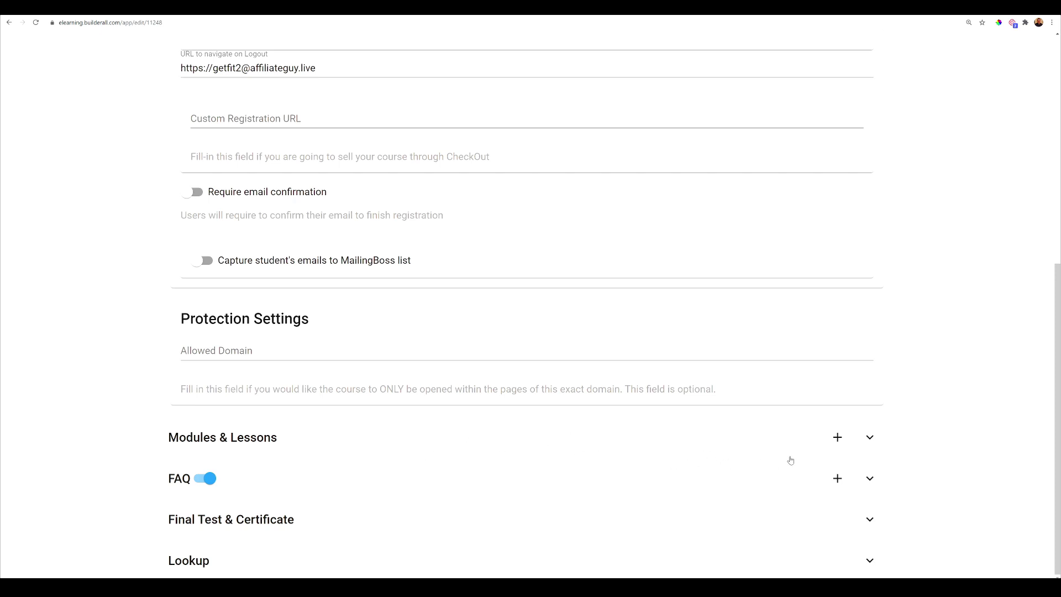
# - Create a module named 'Warm Up' with description 'Warm Up' and expand Modules & Lessons
pyautogui.click(840, 438)
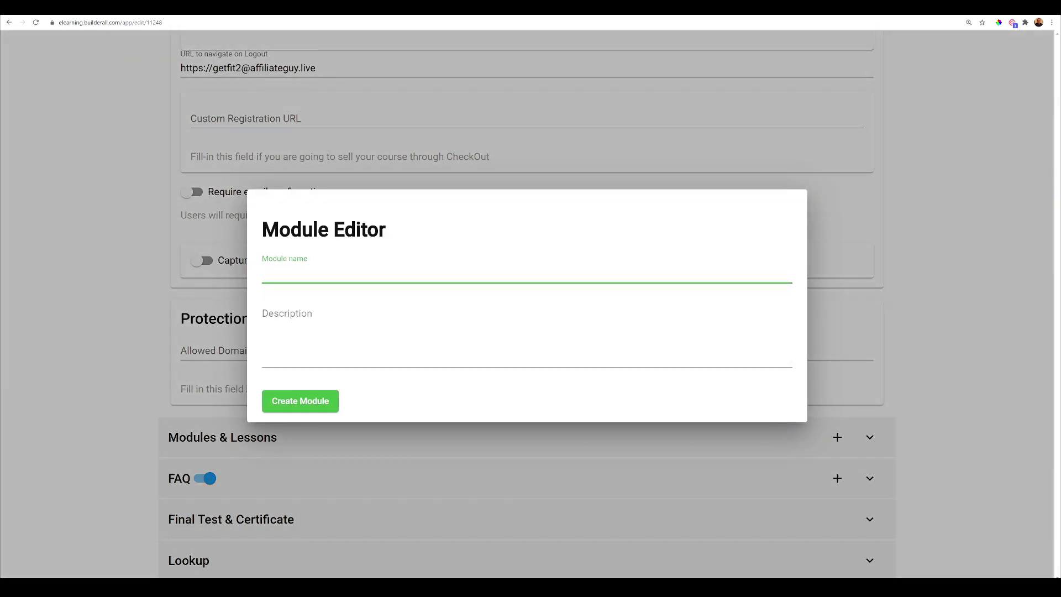
pyautogui.write('Warm Up')
pyautogui.click(287, 313)
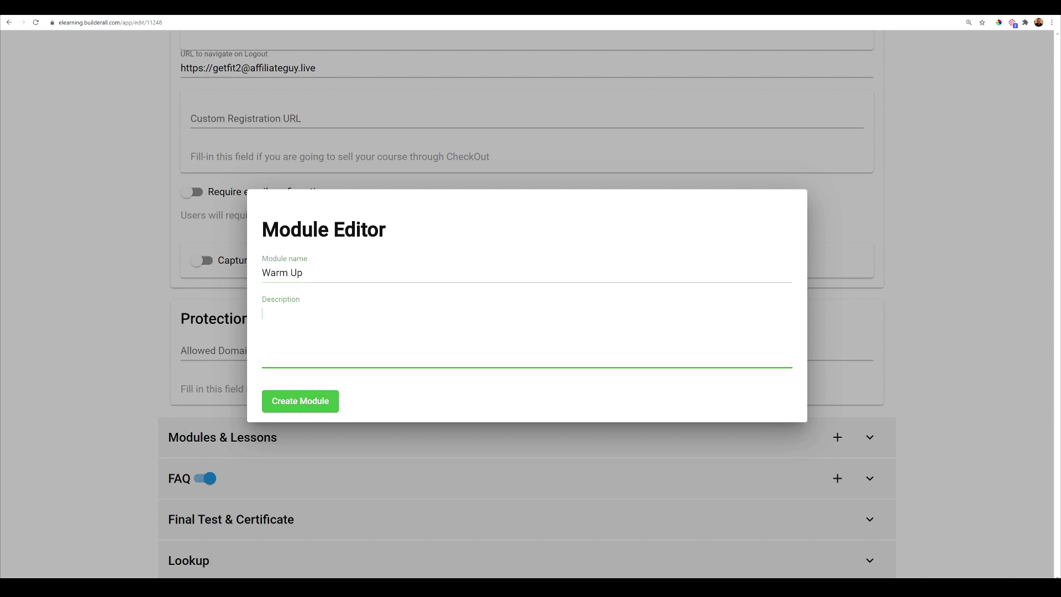
pyautogui.write('Warm Up')
pyautogui.click(299, 398)
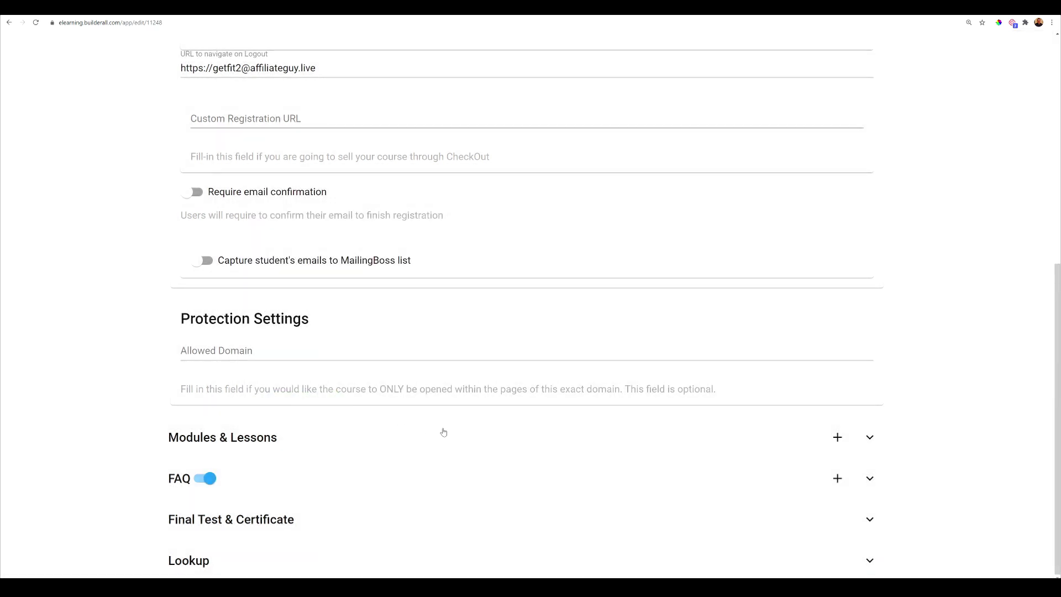
pyautogui.click(866, 439)
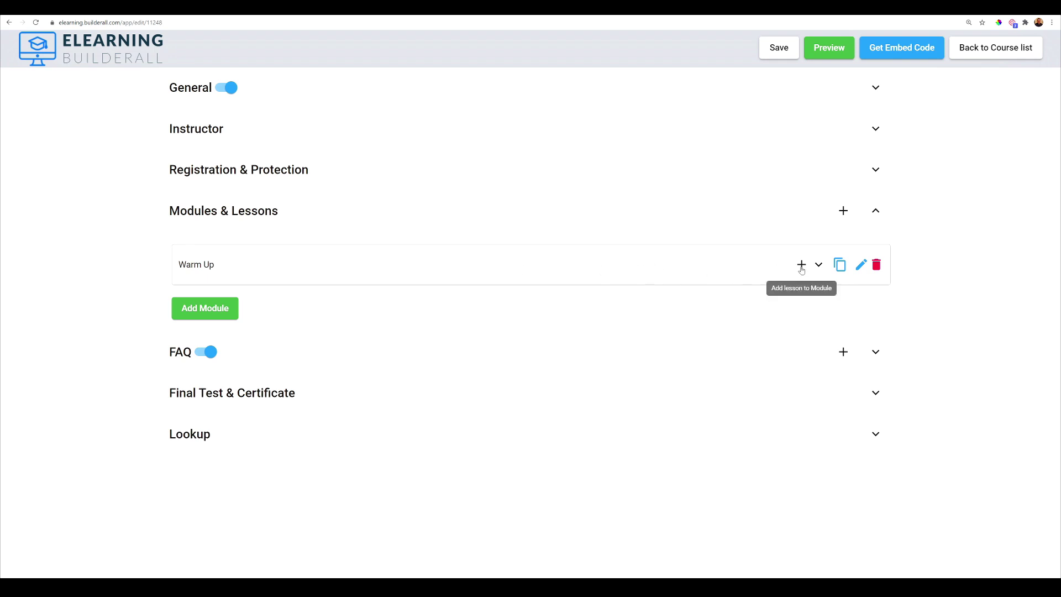
# - Add a lesson named 'Stretching' to the Warm Up module
pyautogui.click(802, 265)
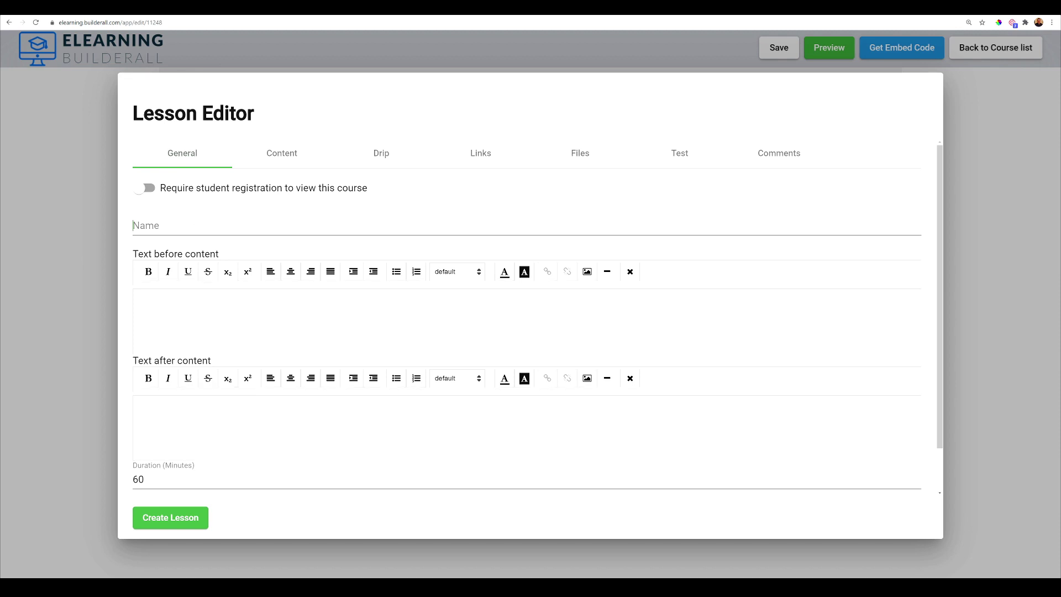
pyautogui.click(200, 224)
pyautogui.write('Stre')
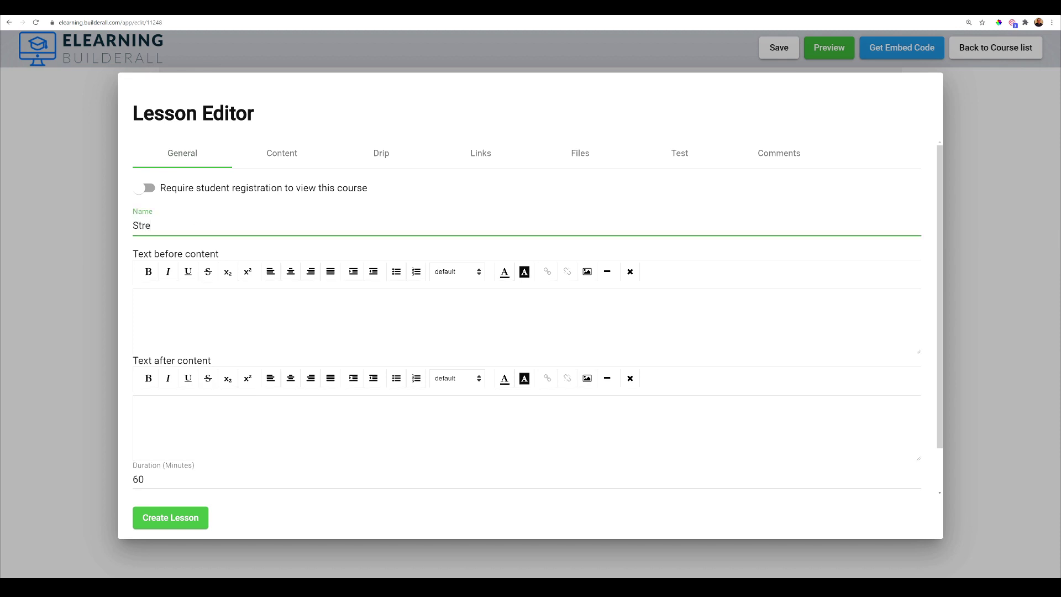
pyautogui.write('tching')
pyautogui.click(283, 152)
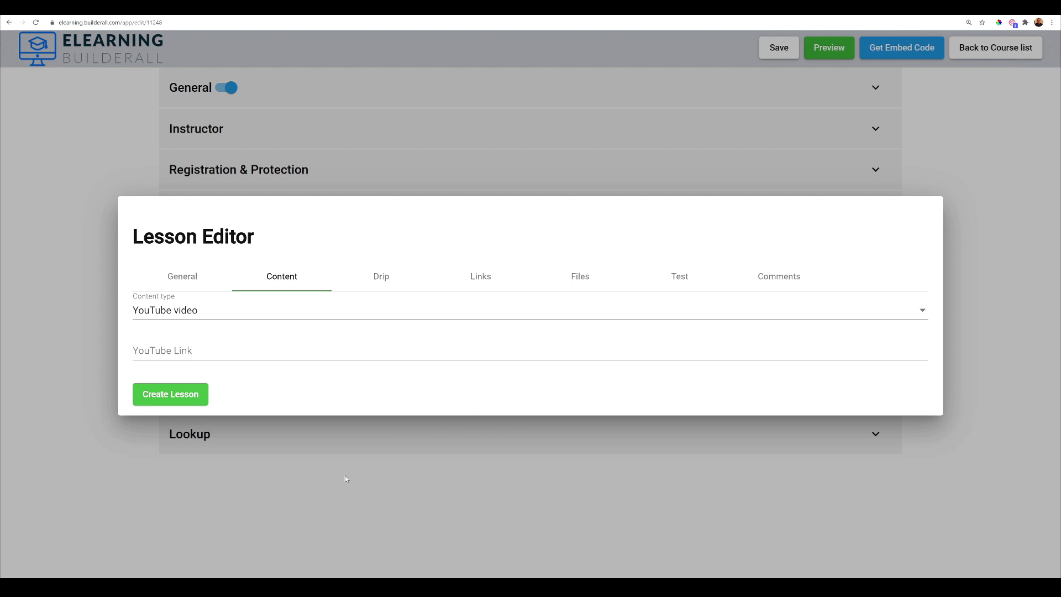
pyautogui.click(170, 398)
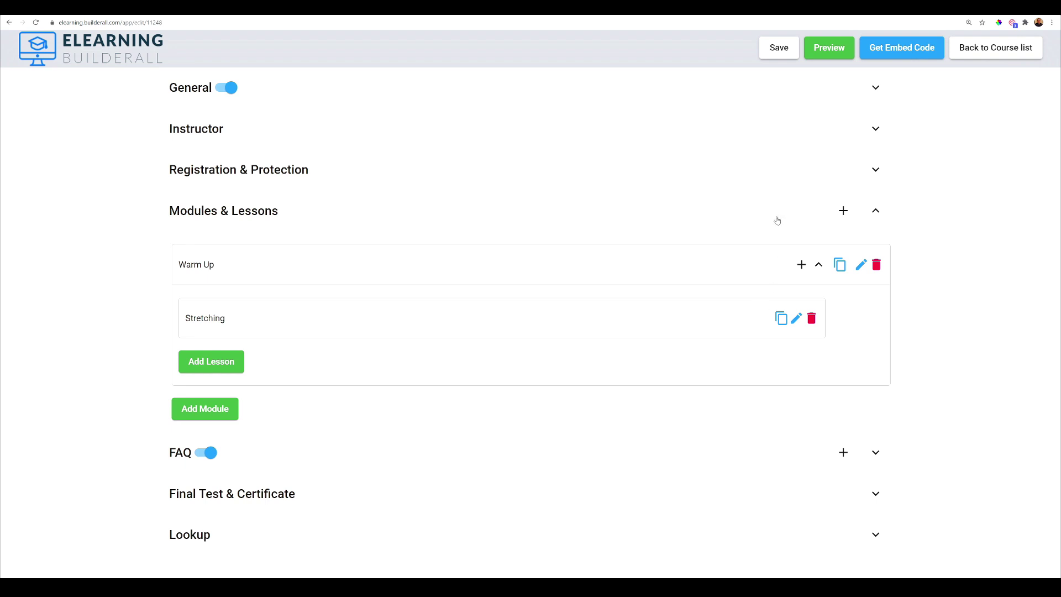
# - Save the course, preview it showing 1 module and 1 lesson, then close the preview
pyautogui.click(781, 51)
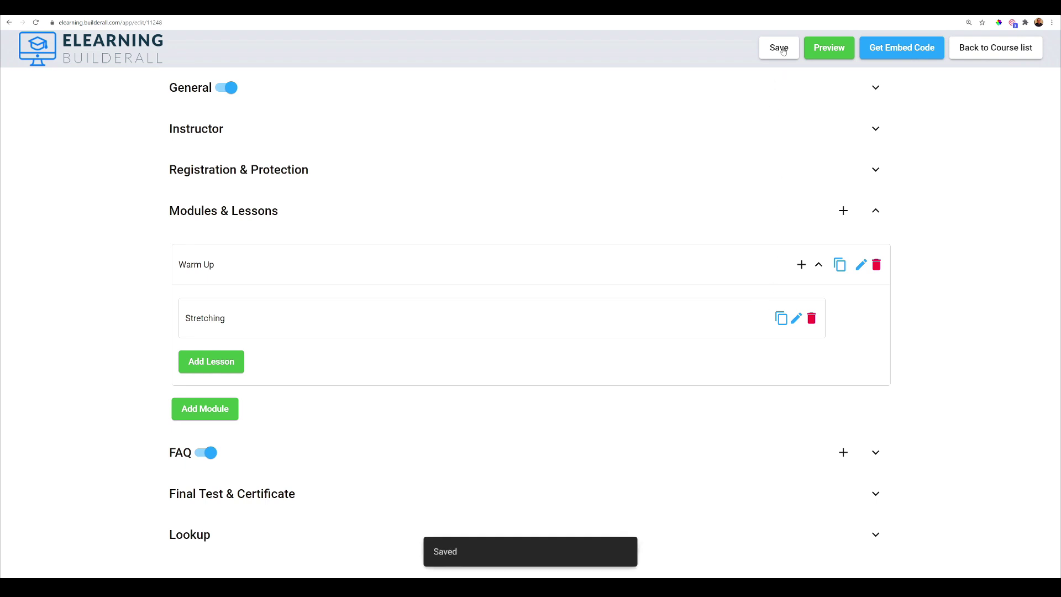
pyautogui.click(820, 55)
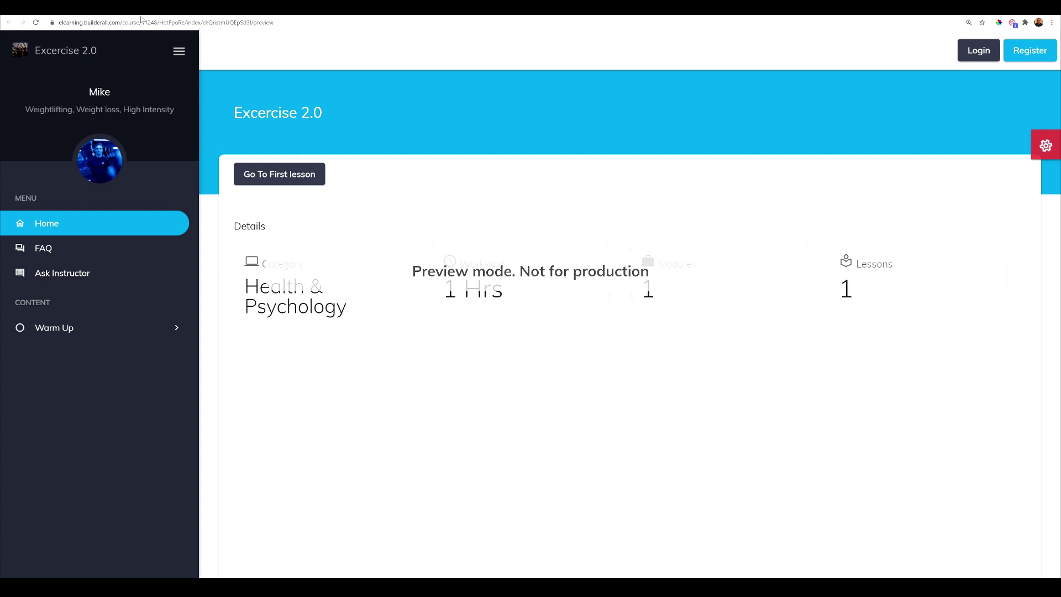
pyautogui.hotkey('ctrl', 'w')
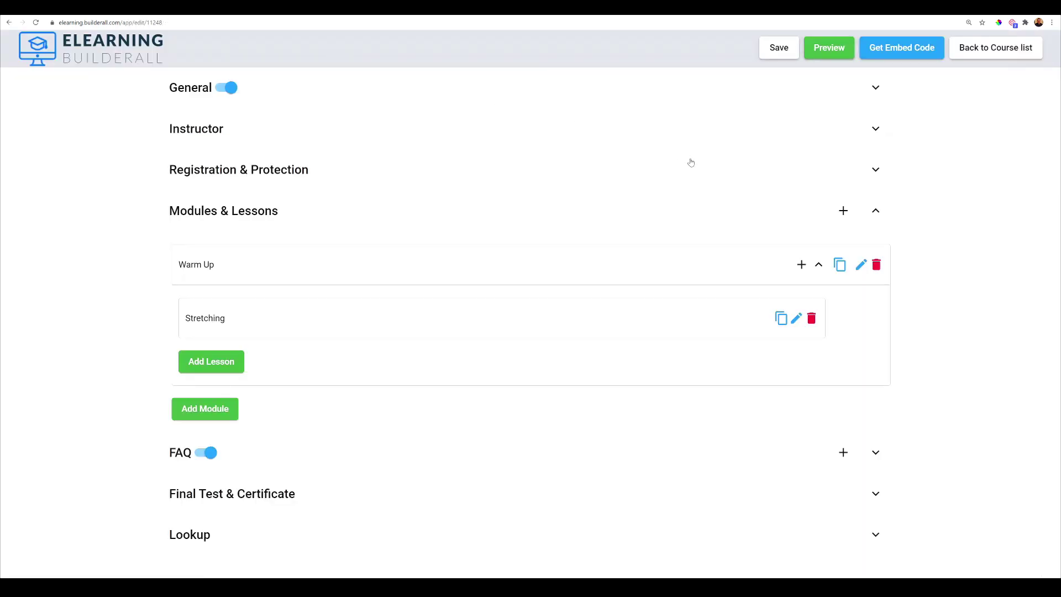
# - Copy the course's direct link from the Get Embed Code dialog
pyautogui.click(904, 51)
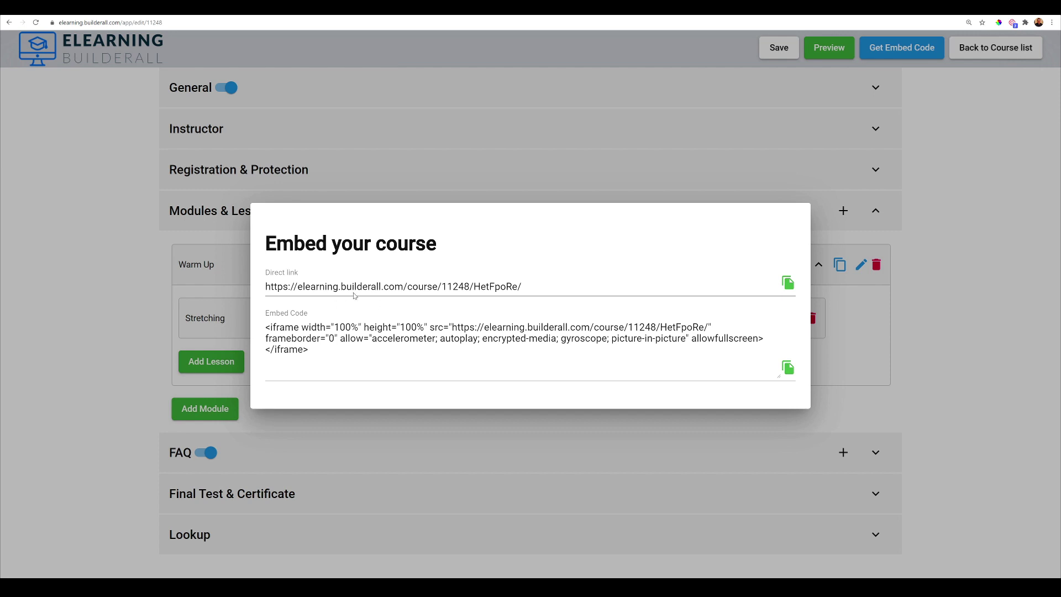
pyautogui.click(788, 288)
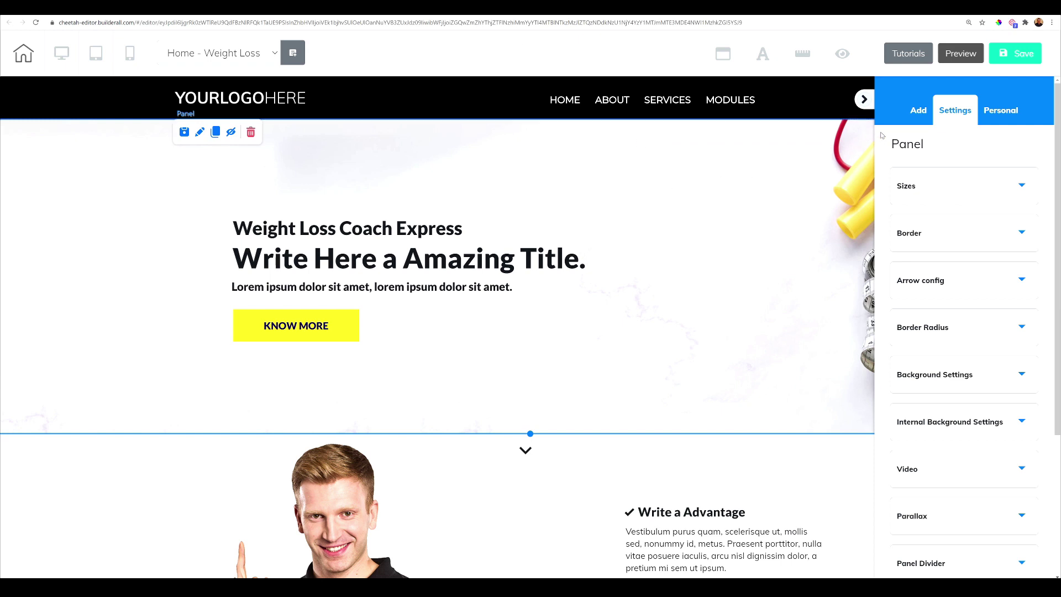
# - Save and publish the Home page, then switch to the Modules page from the page list
pyautogui.click(865, 100)
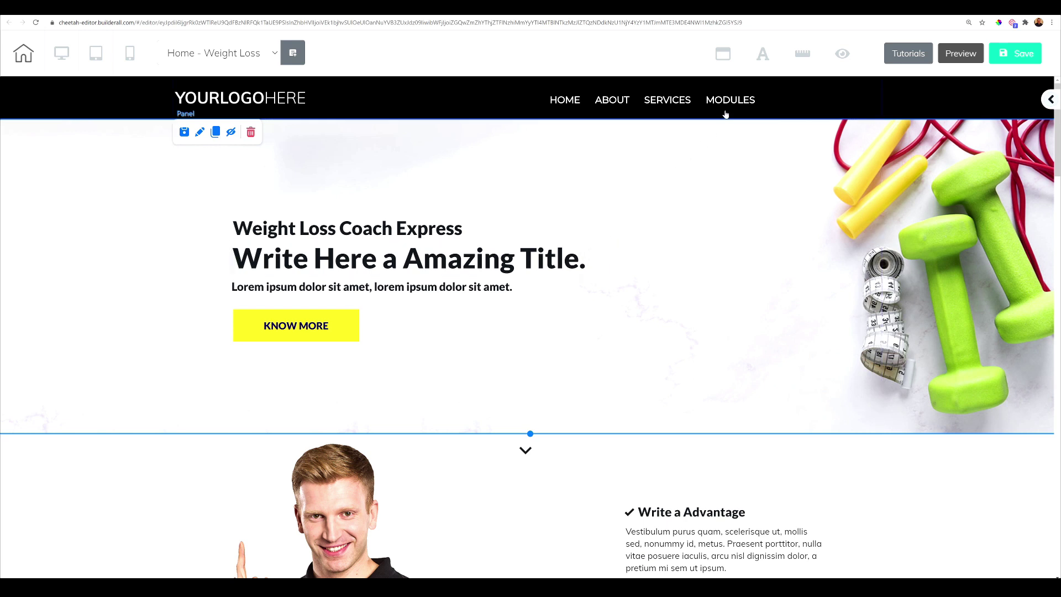
pyautogui.click(1020, 54)
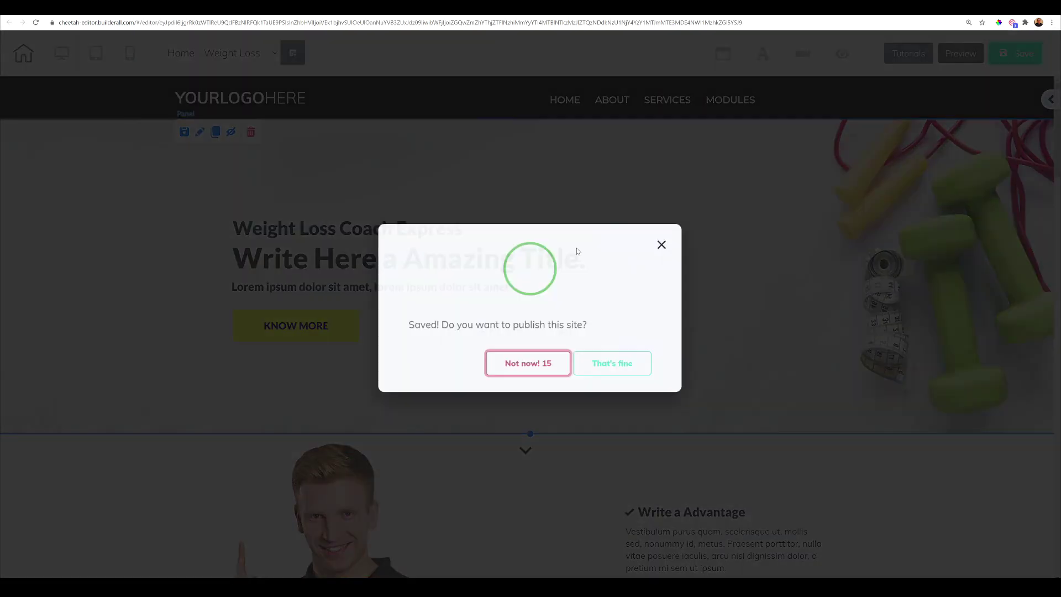
pyautogui.click(605, 358)
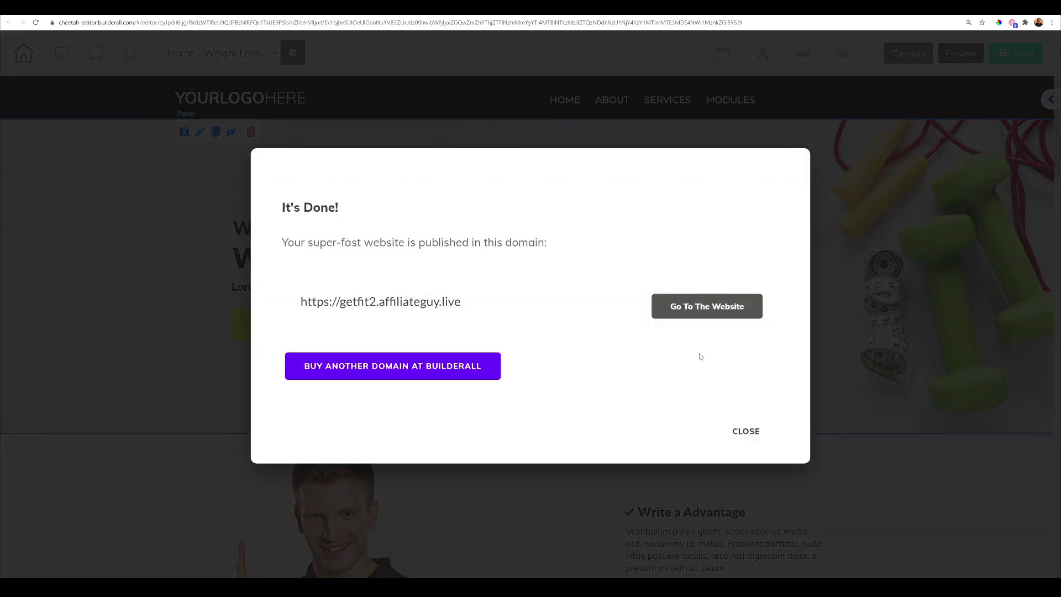
pyautogui.click(746, 431)
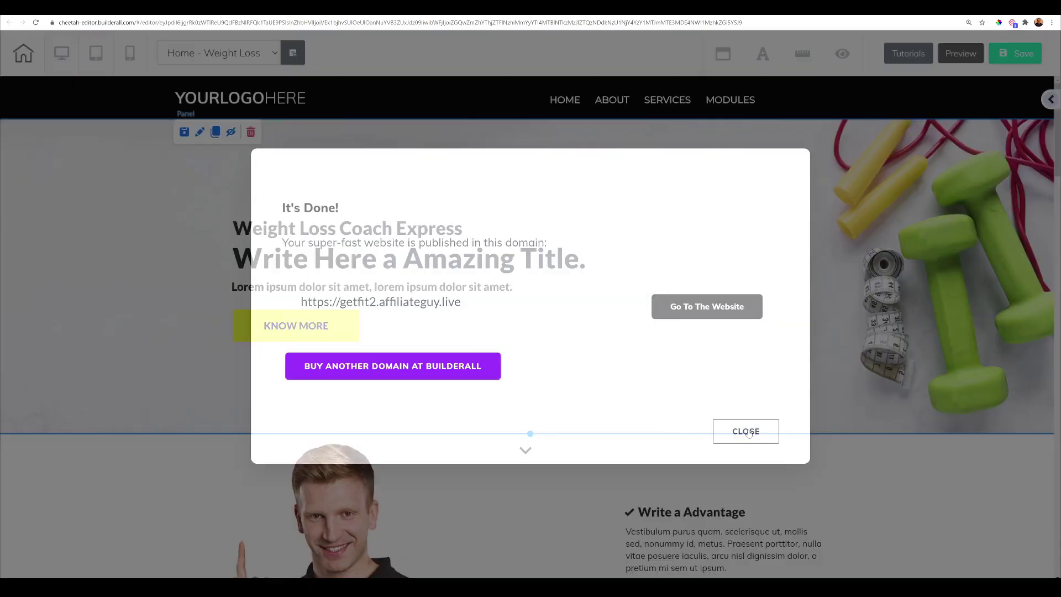
pyautogui.click(274, 56)
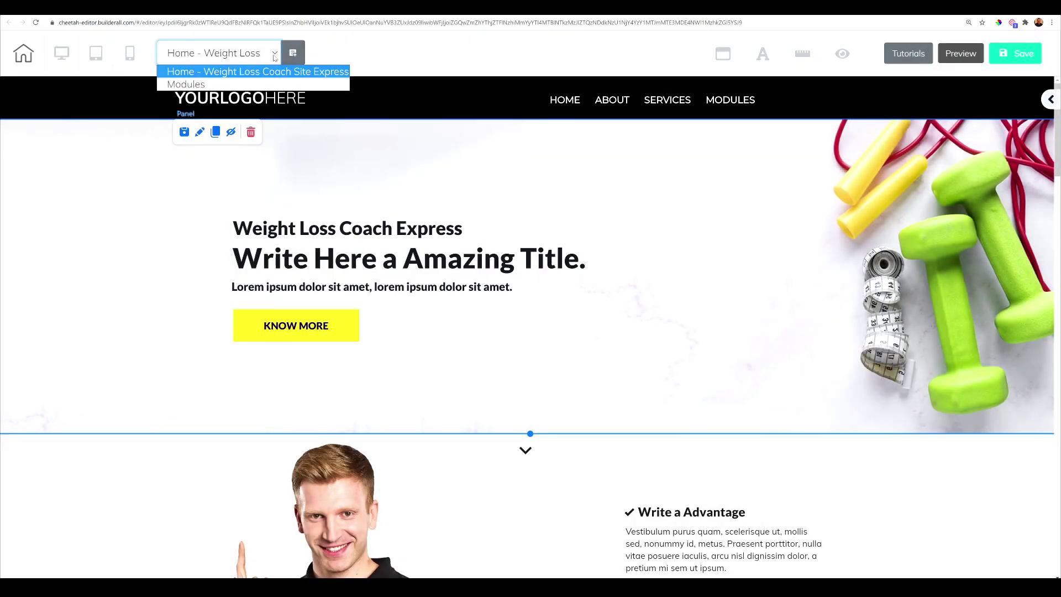
pyautogui.click(255, 80)
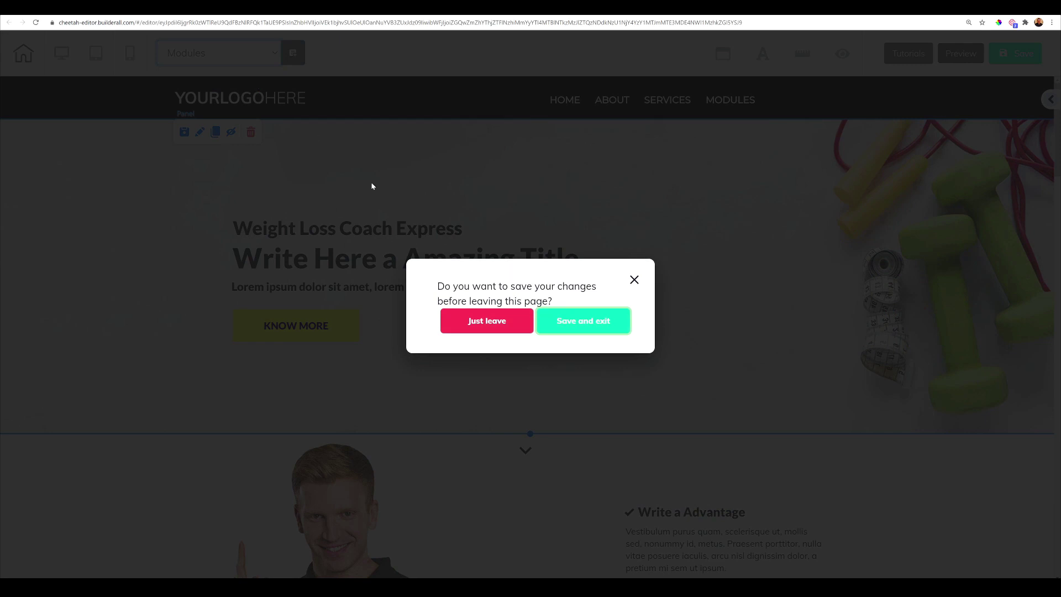
# - Save changes before leaving and load the Modules page
pyautogui.click(561, 318)
pyautogui.click(569, 319)
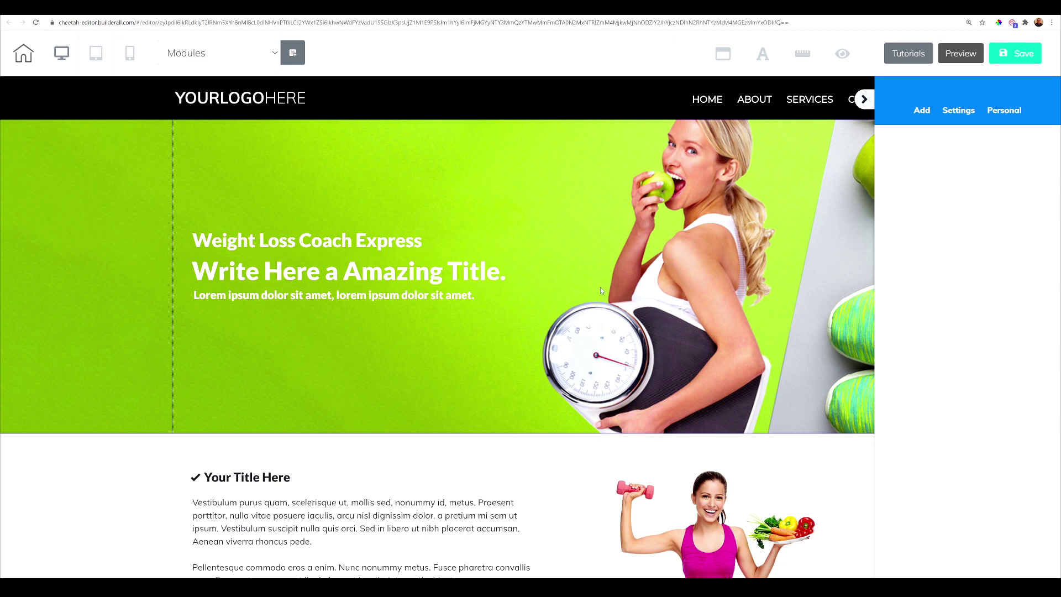
pyautogui.scroll(-3, 601, 290)
pyautogui.scroll(3, 607, 312)
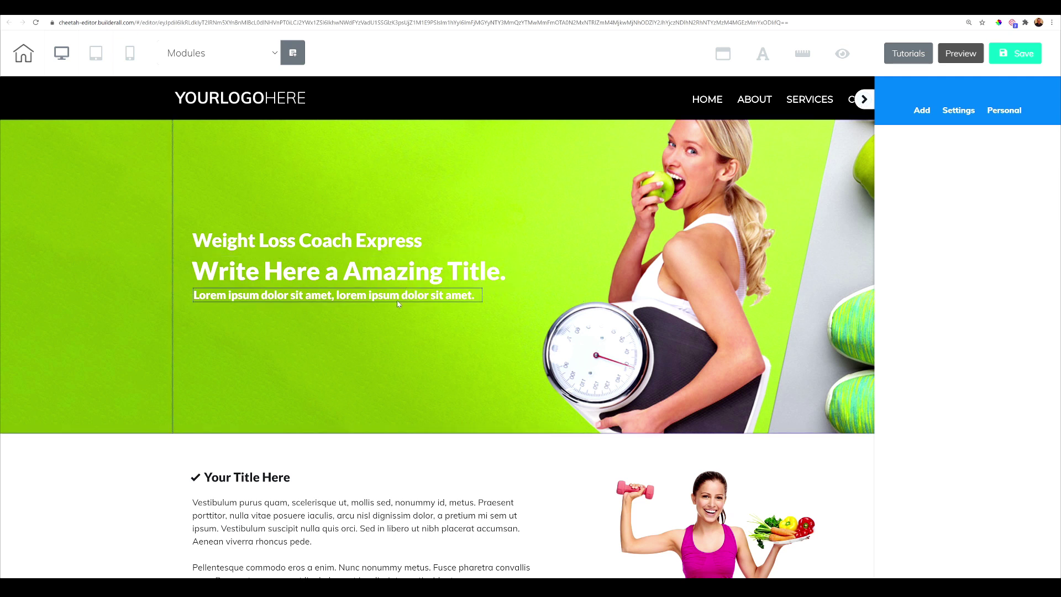
# - Delete the green hero section and make the first section much taller
pyautogui.click(380, 198)
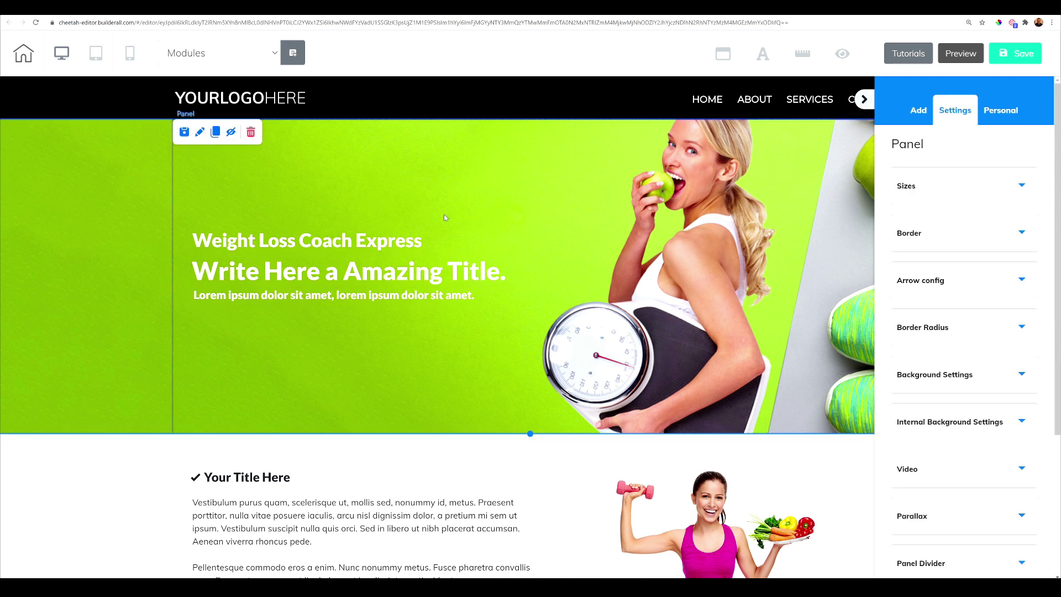
pyautogui.click(864, 101)
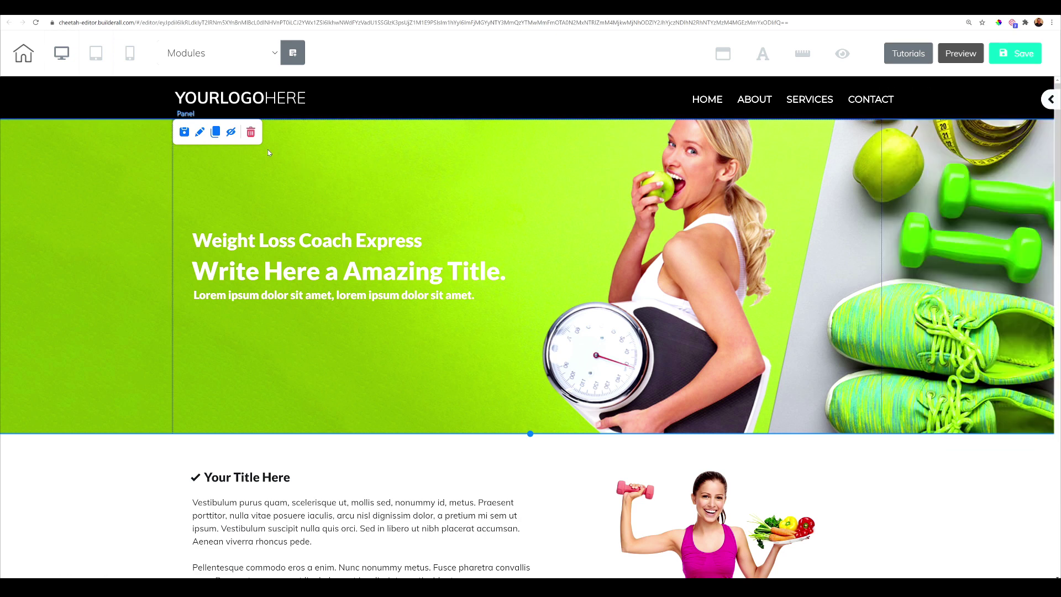
pyautogui.click(250, 134)
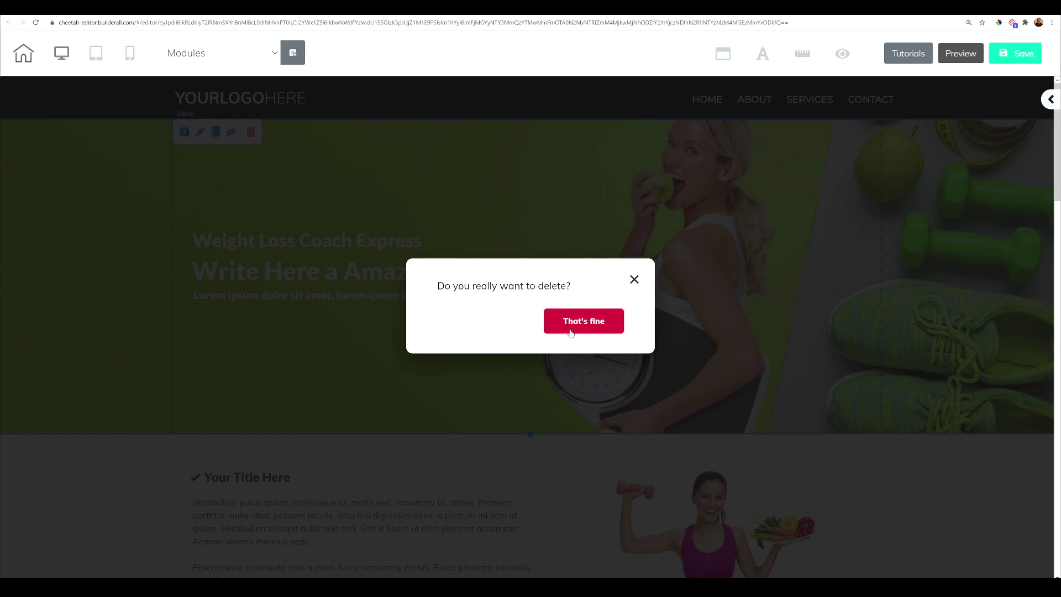
pyautogui.click(571, 332)
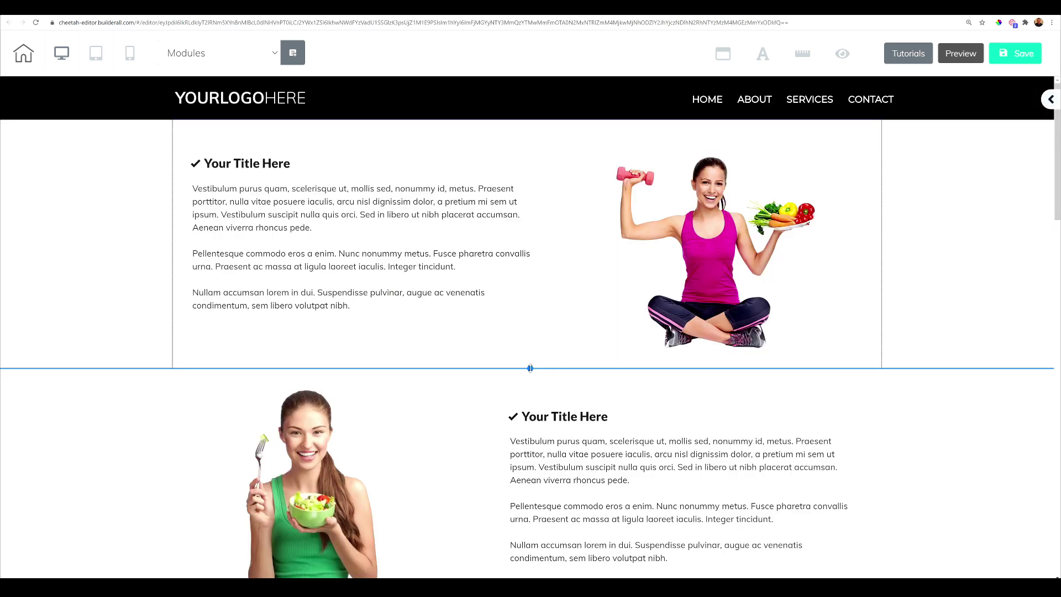
pyautogui.moveTo(530, 369); pyautogui.dragTo(536, 573)
pyautogui.scroll(-4, 534, 563)
pyautogui.scroll(4, 530, 459)
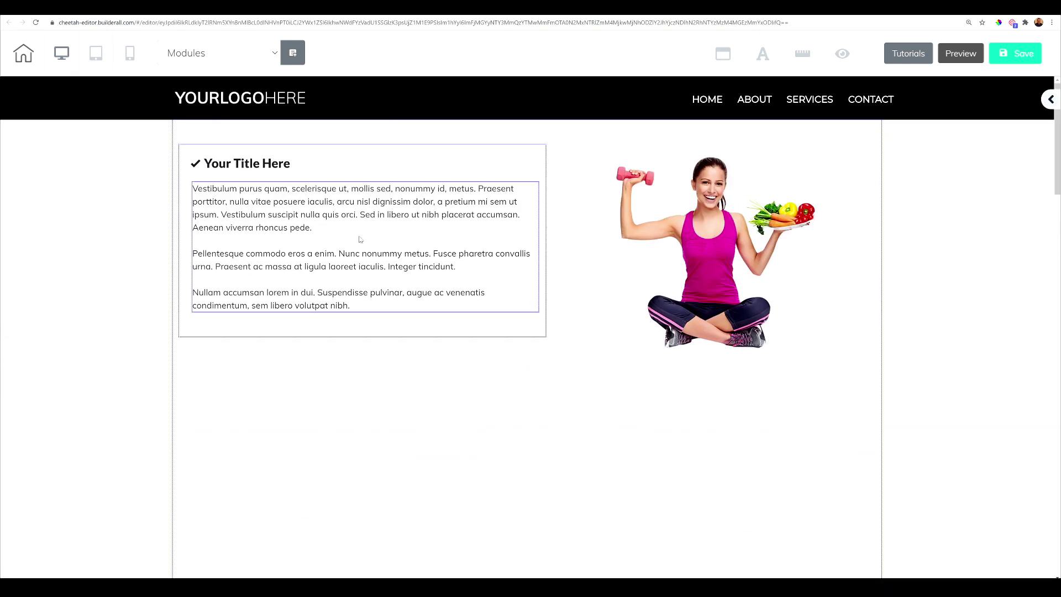
# - Delete the 'Your Title Here' text box and the fitness woman image from the first panel
pyautogui.click(363, 169)
pyautogui.click(411, 160)
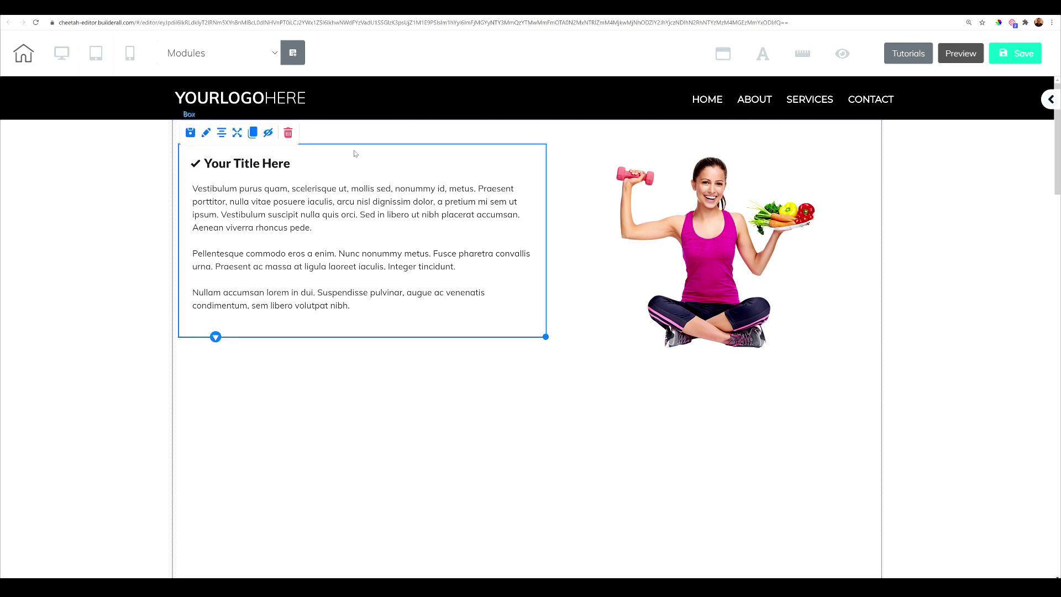
pyautogui.click(288, 133)
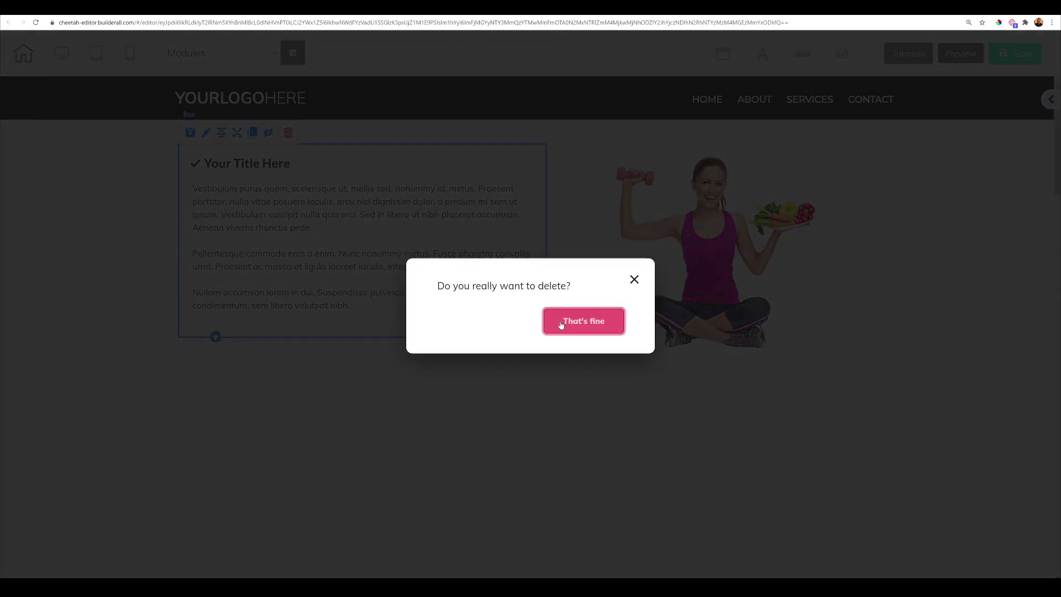
pyautogui.click(580, 321)
pyautogui.click(856, 193)
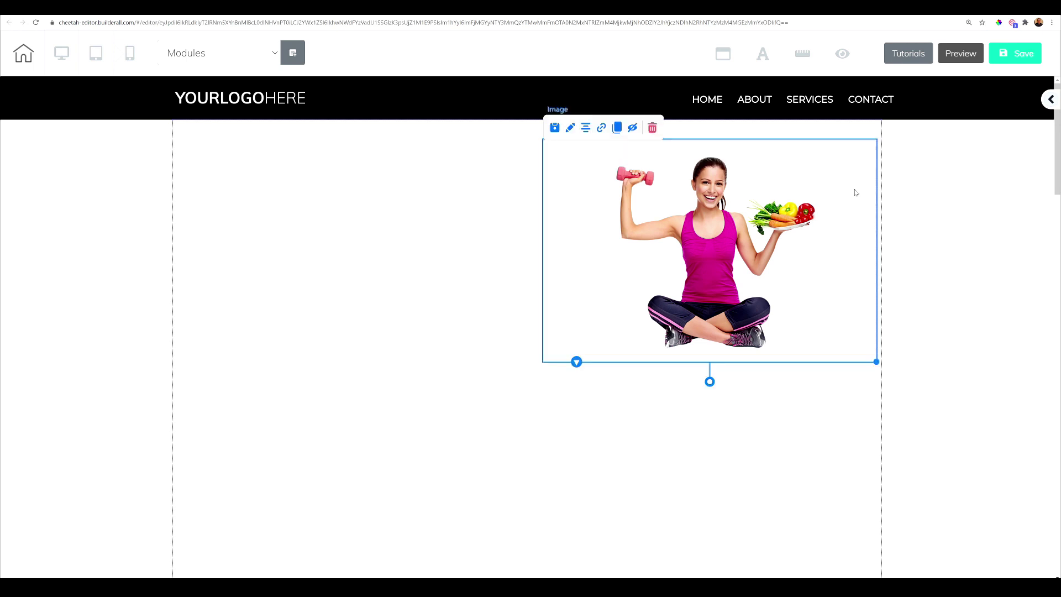
pyautogui.click(652, 129)
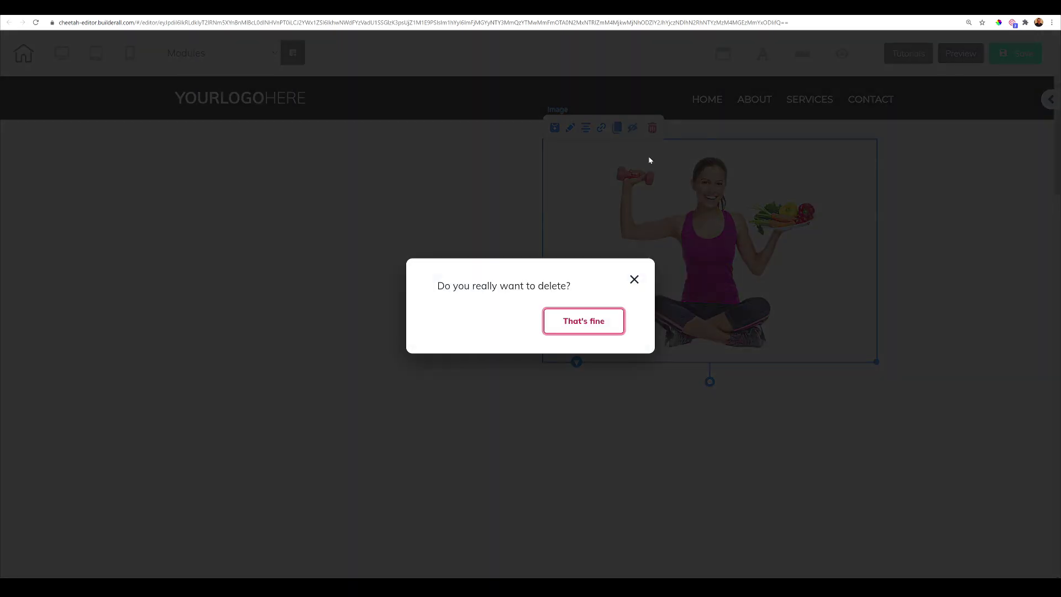
pyautogui.click(583, 322)
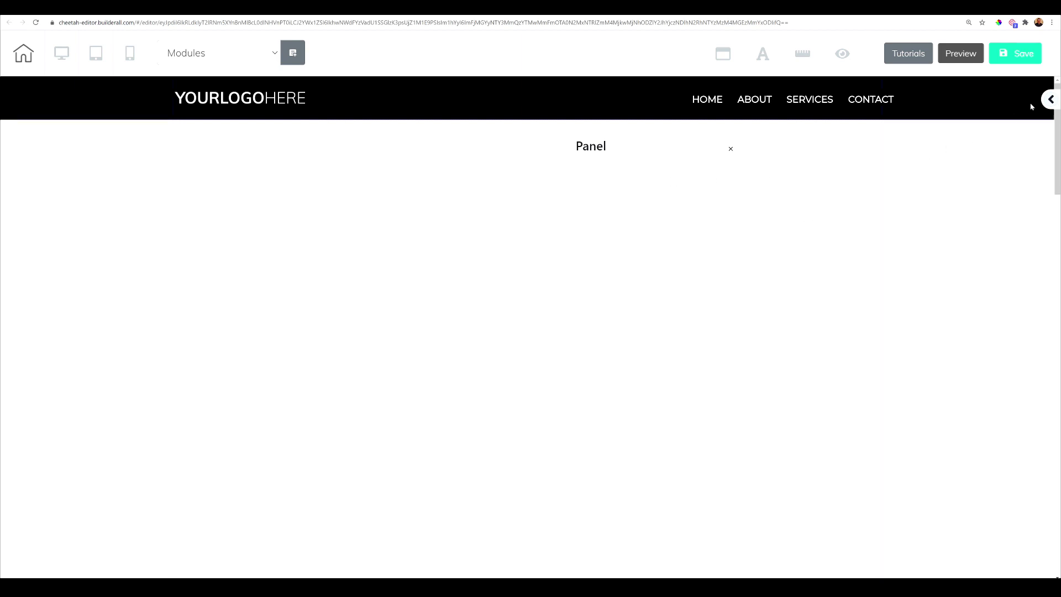
# - Place an Iframe element in the empty panel, expand its General Settings, and copy the course direct link
pyautogui.click(1047, 100)
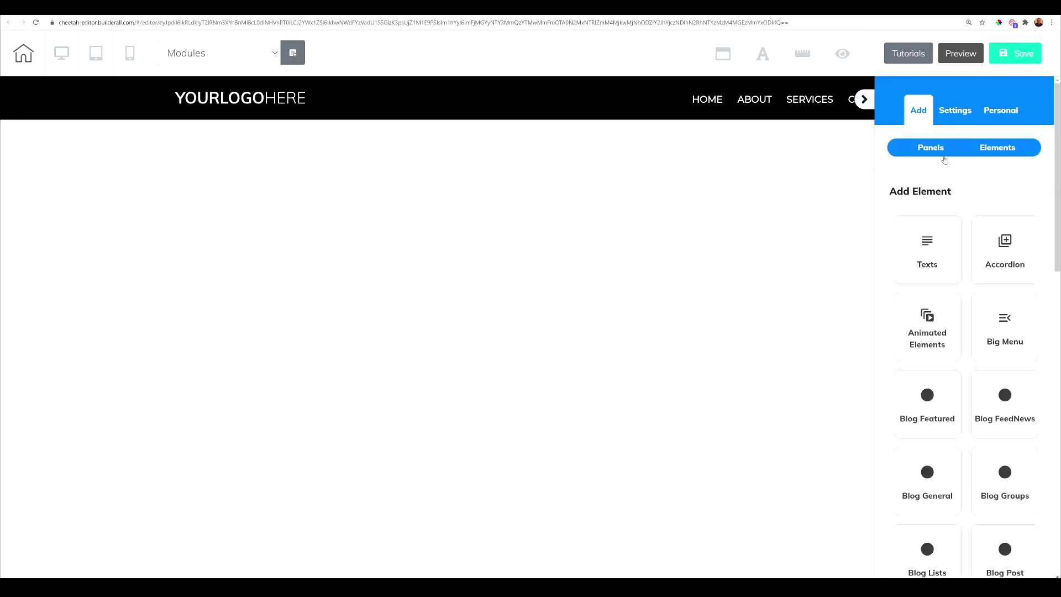
pyautogui.scroll(-8, 955, 376)
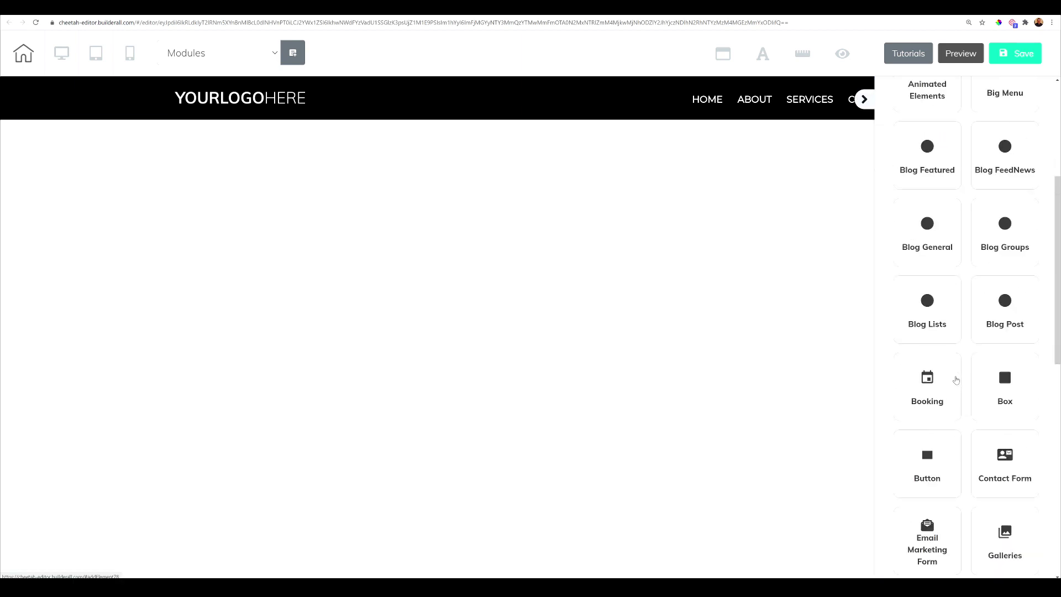
pyautogui.scroll(-1, 978, 376)
pyautogui.click(998, 370)
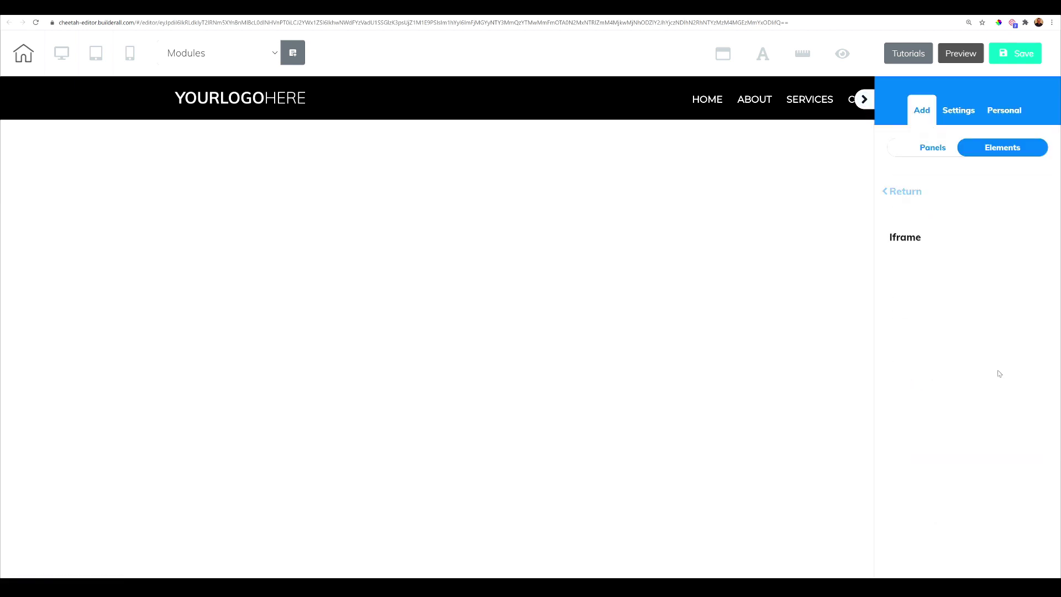
pyautogui.moveTo(977, 269); pyautogui.dragTo(476, 210)
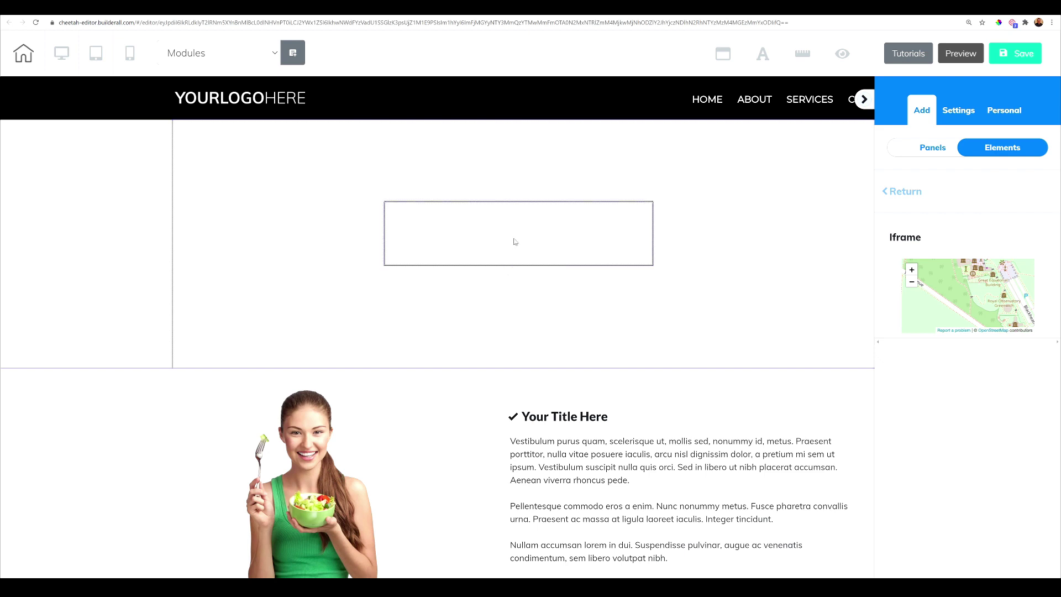
pyautogui.click(514, 242)
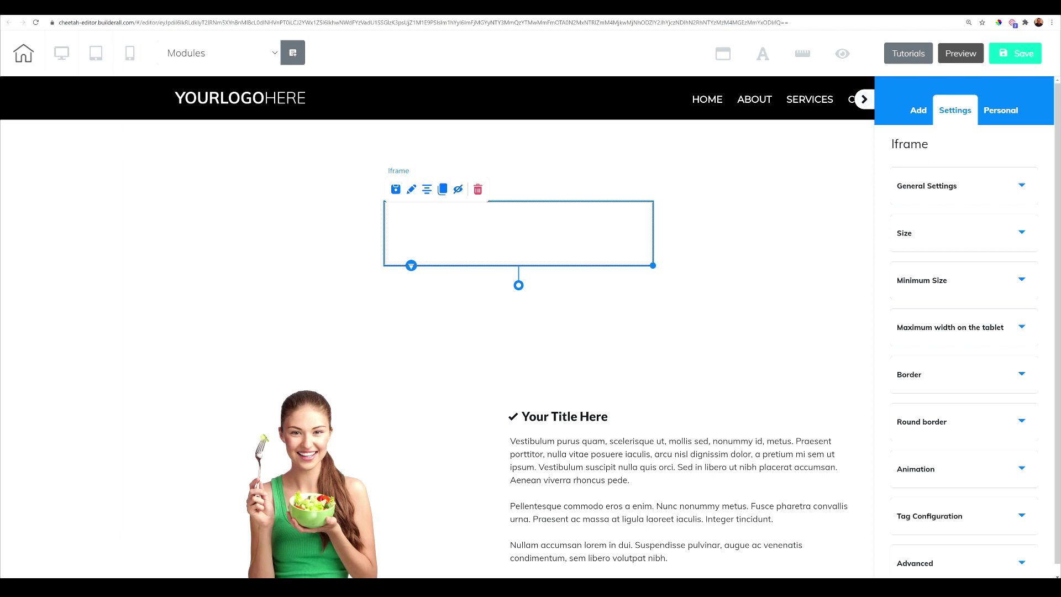
pyautogui.click(985, 189)
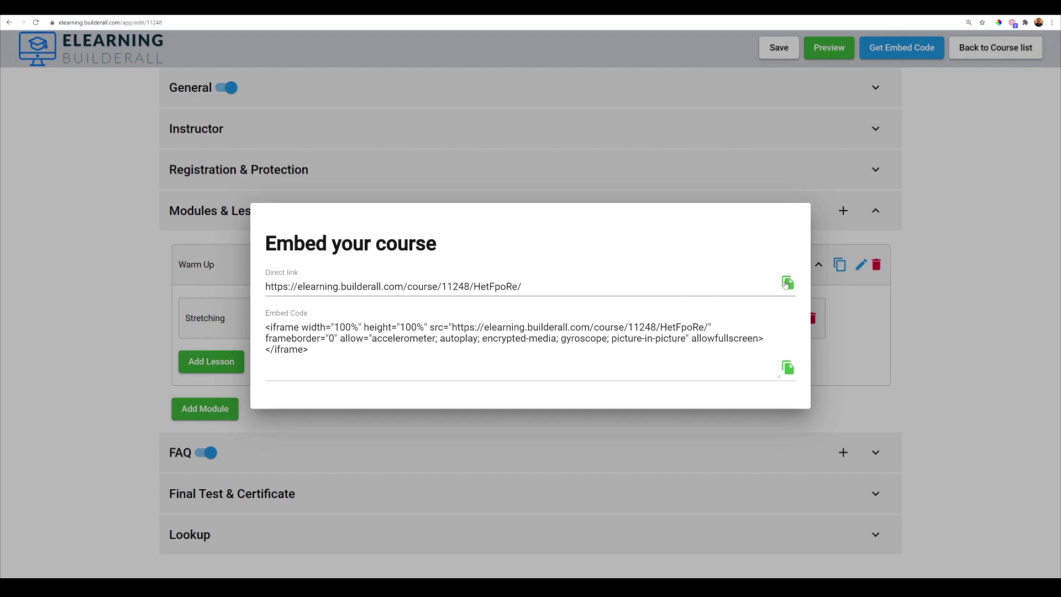
pyautogui.click(786, 284)
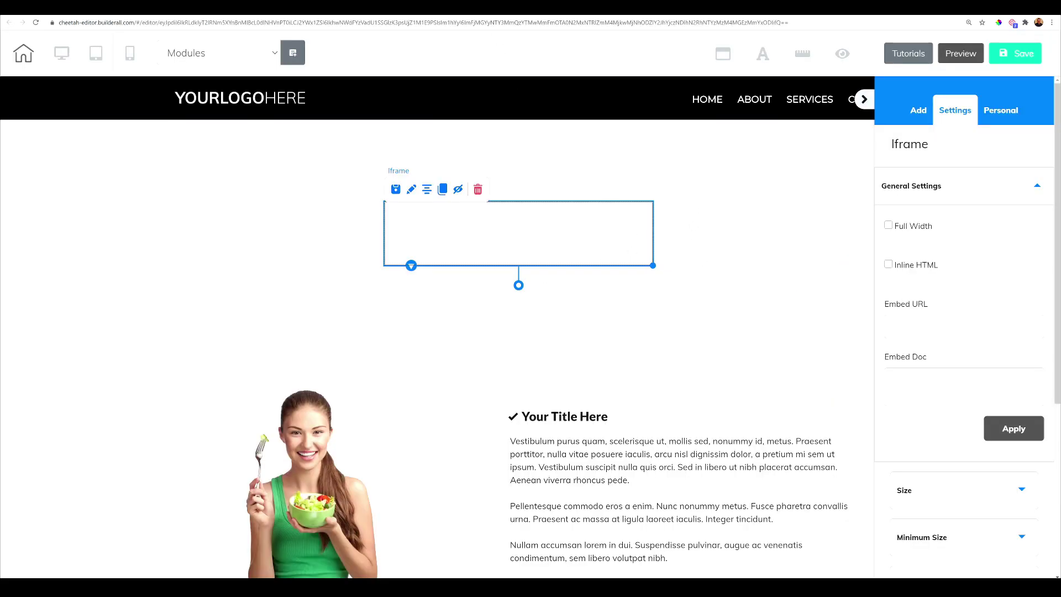
# - Paste the eLearning course link into the Iframe's Embed URL and apply it
pyautogui.click(893, 326)
pyautogui.rightClick(920, 330)
pyautogui.click(950, 394)
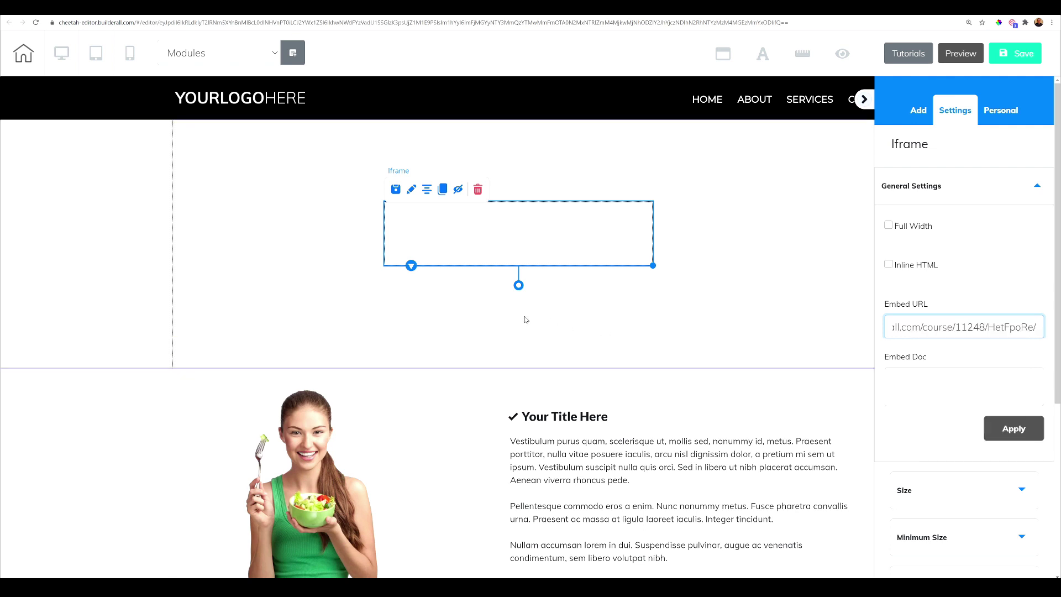
pyautogui.click(483, 352)
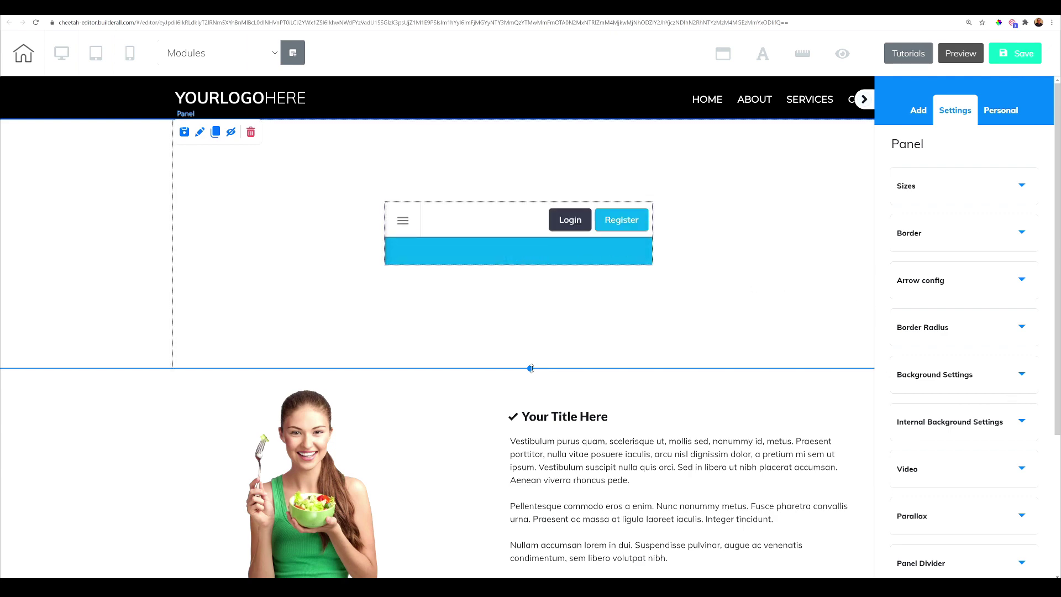
# - Drag the bottom edge of the panel holding the iframe down to make it much taller
pyautogui.moveTo(530, 368); pyautogui.dragTo(547, 572)
pyautogui.scroll(-5, 543, 466)
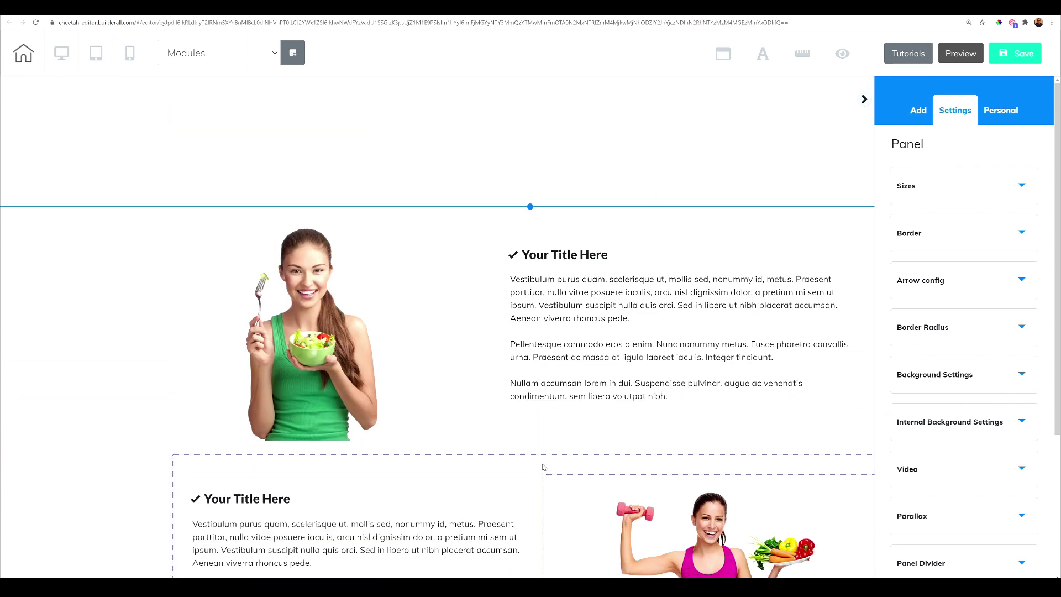
pyautogui.scroll(-4, 546, 331)
pyautogui.scroll(3, 543, 190)
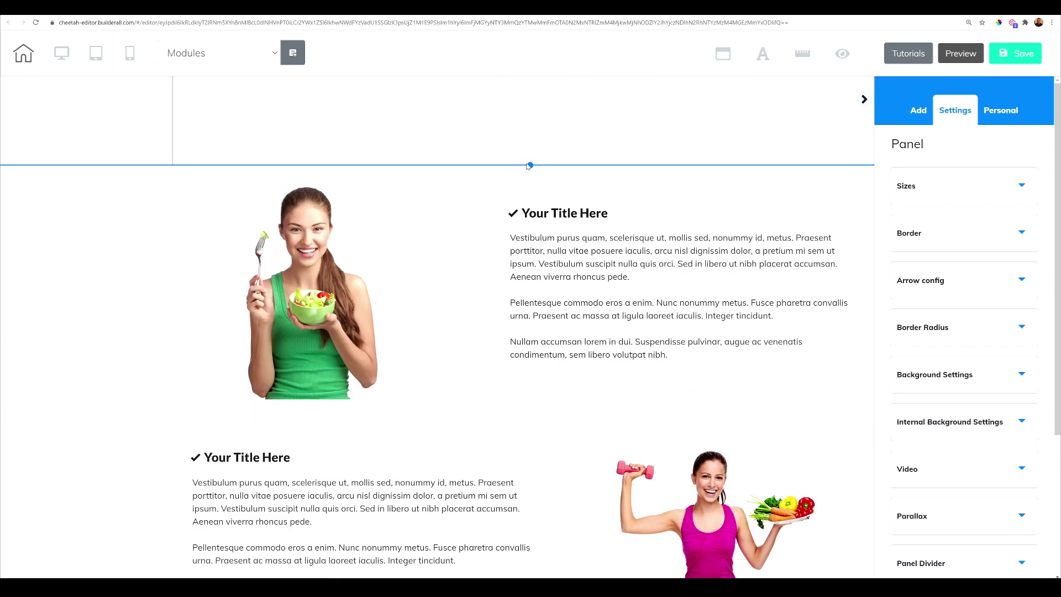
pyautogui.moveTo(530, 166); pyautogui.dragTo(530, 554)
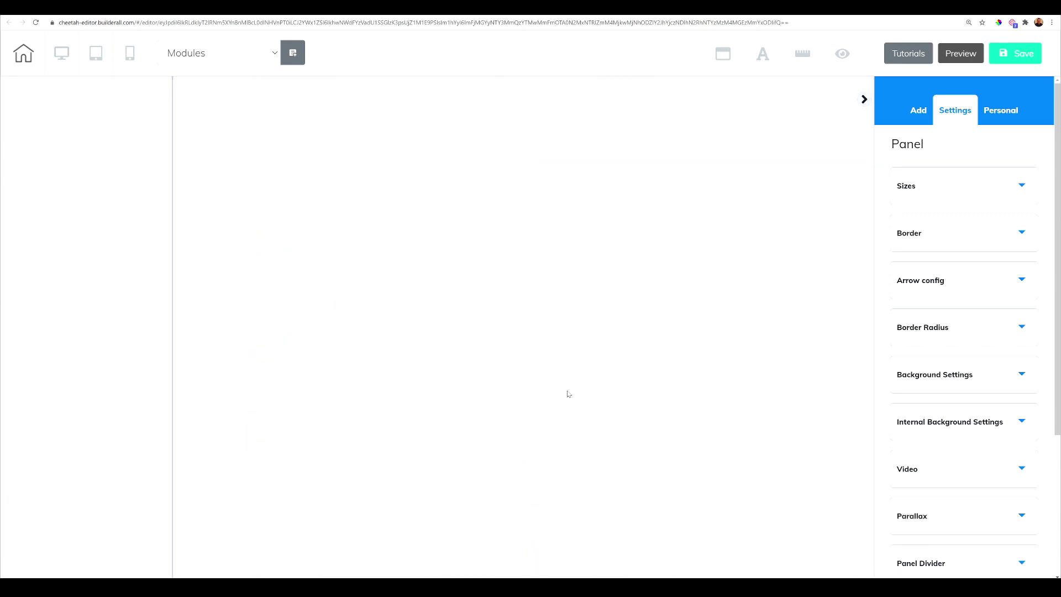
pyautogui.scroll(5, 569, 396)
# - Move the course iframe toward the panel's top-left and enlarge it wider and taller
pyautogui.moveTo(480, 221); pyautogui.dragTo(296, 173)
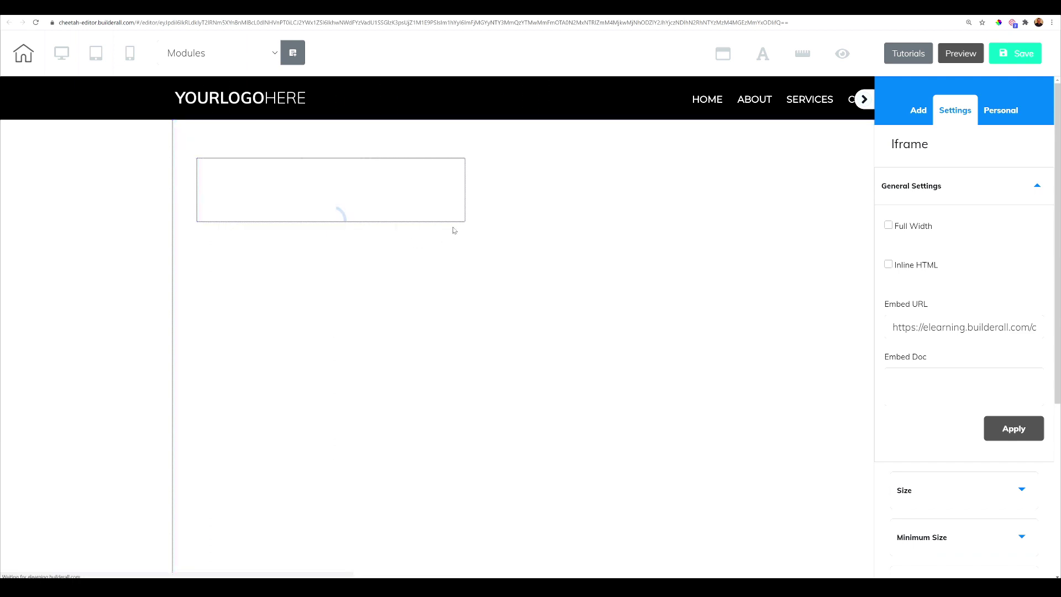
pyautogui.moveTo(464, 222); pyautogui.dragTo(709, 424)
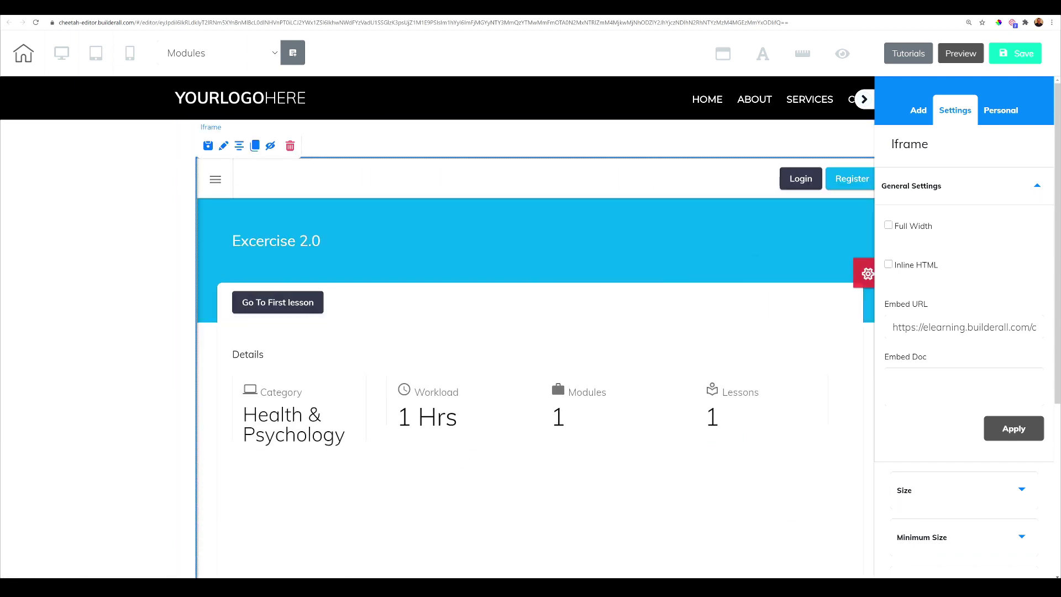
pyautogui.scroll(-6, 594, 315)
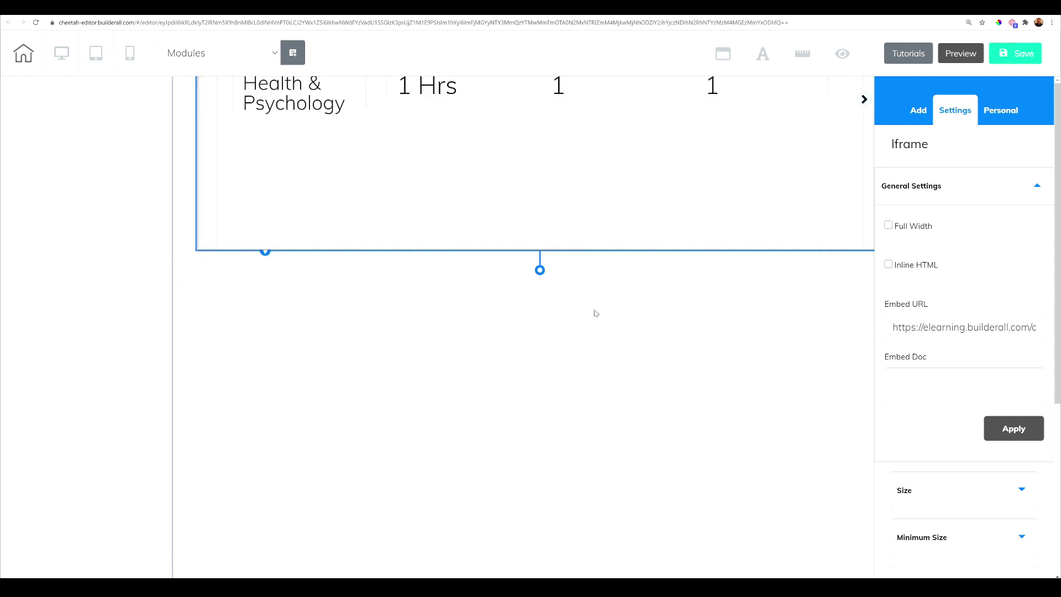
pyautogui.moveTo(655, 220); pyautogui.dragTo(540, 228)
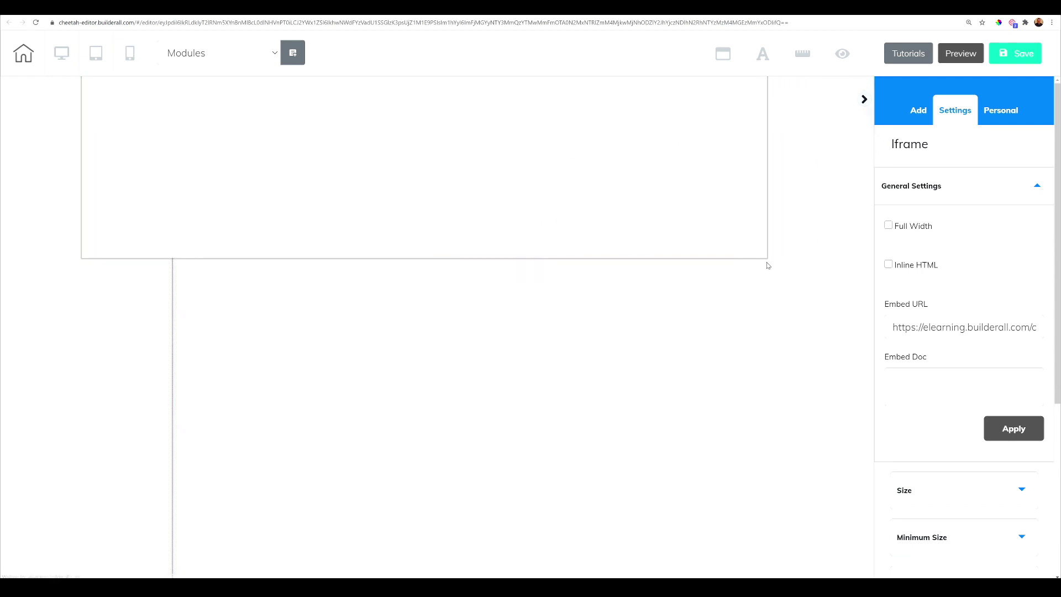
pyautogui.moveTo(759, 257); pyautogui.dragTo(874, 577)
pyautogui.scroll(-7, 522, 317)
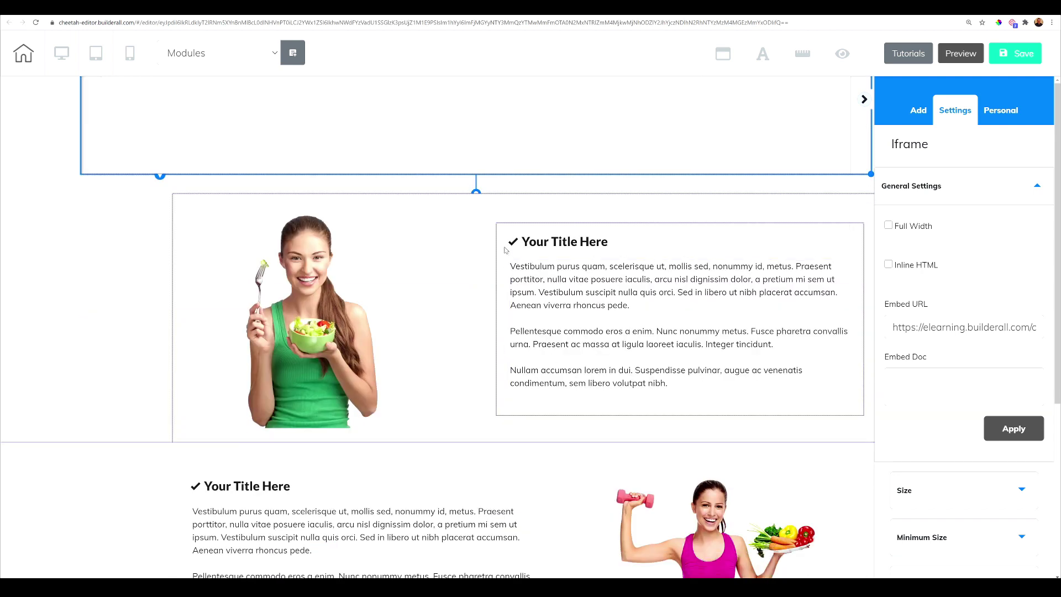
# - Add blank space above the photo section and stretch the iframe taller into it
pyautogui.click(498, 200)
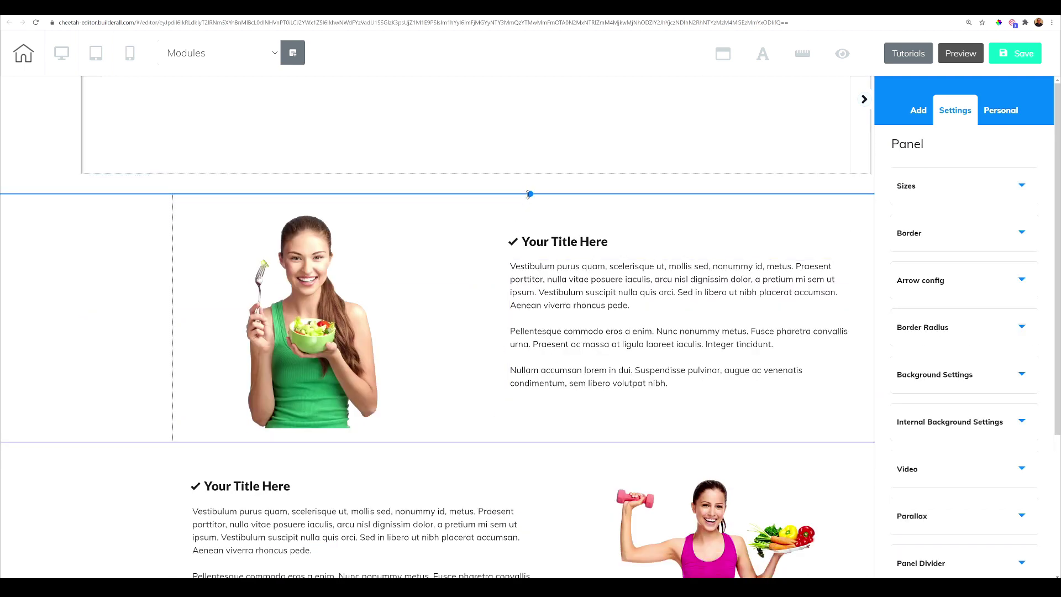
pyautogui.moveTo(529, 194); pyautogui.dragTo(530, 512)
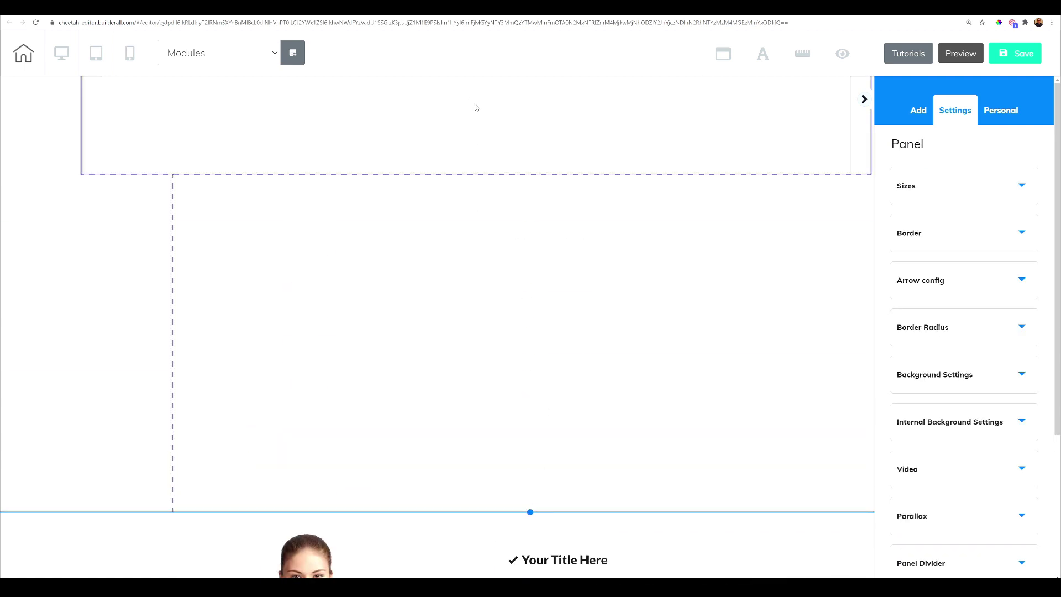
pyautogui.click(475, 108)
pyautogui.moveTo(866, 172); pyautogui.dragTo(863, 501)
pyautogui.scroll(5, 677, 327)
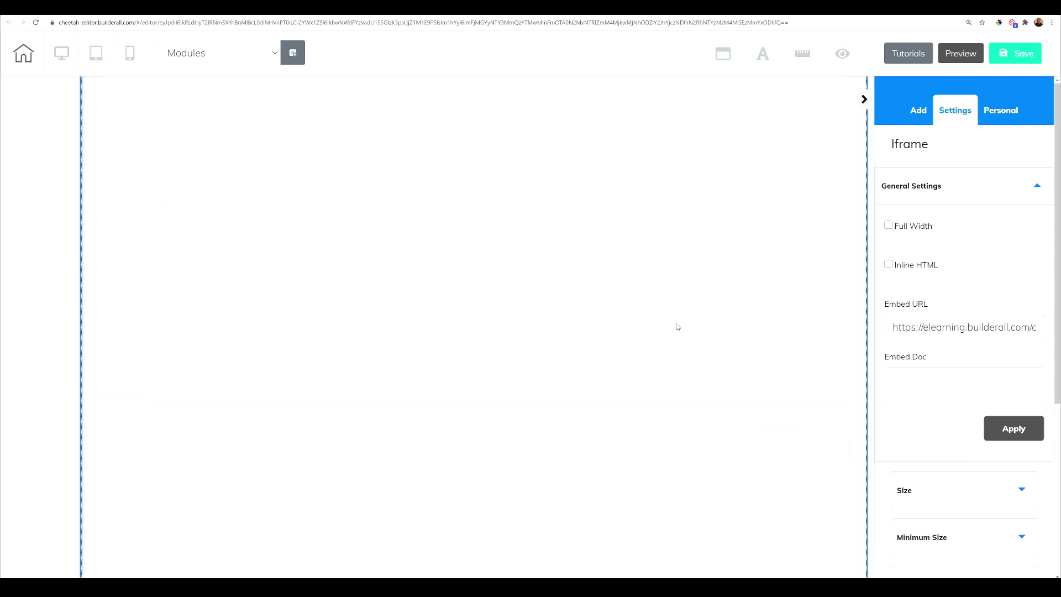
pyautogui.scroll(2, 678, 326)
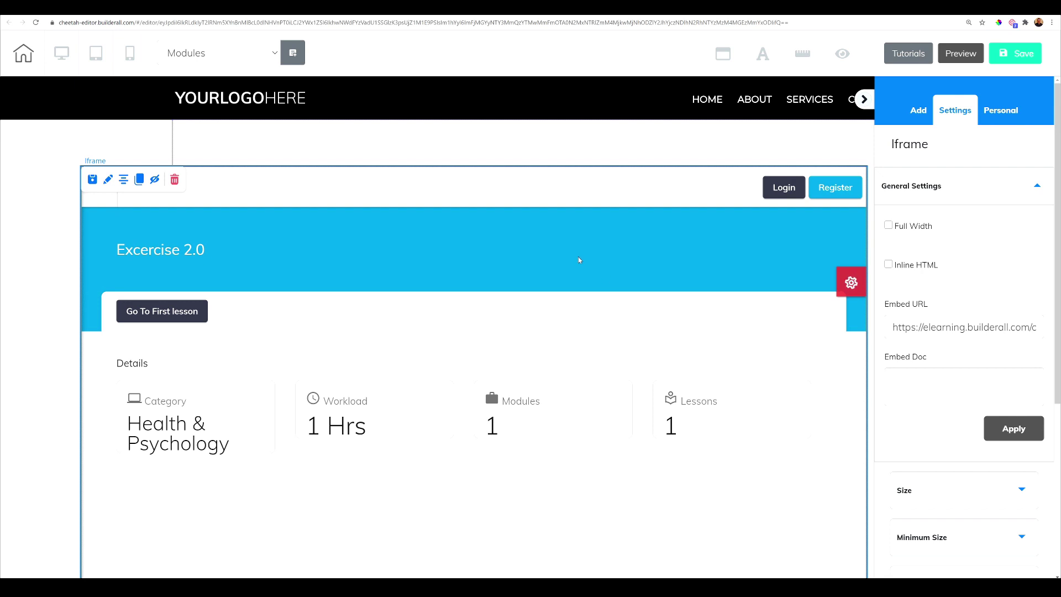
pyautogui.moveTo(578, 237); pyautogui.dragTo(592, 203)
# - Hide the Settings sidebar and realign the iframe horizontally on the page
pyautogui.click(862, 101)
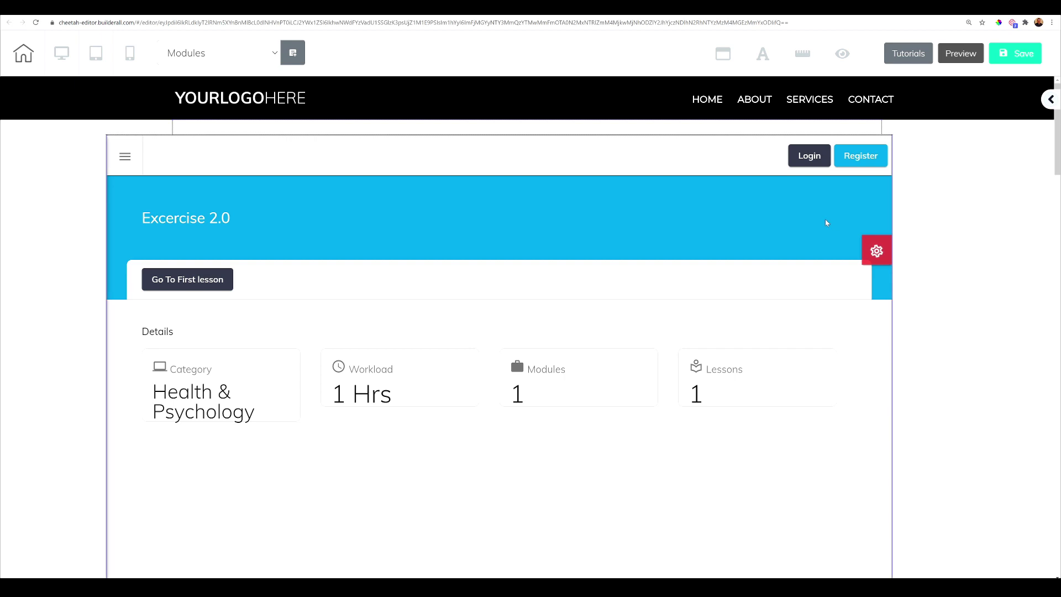
pyautogui.moveTo(806, 217); pyautogui.dragTo(813, 218)
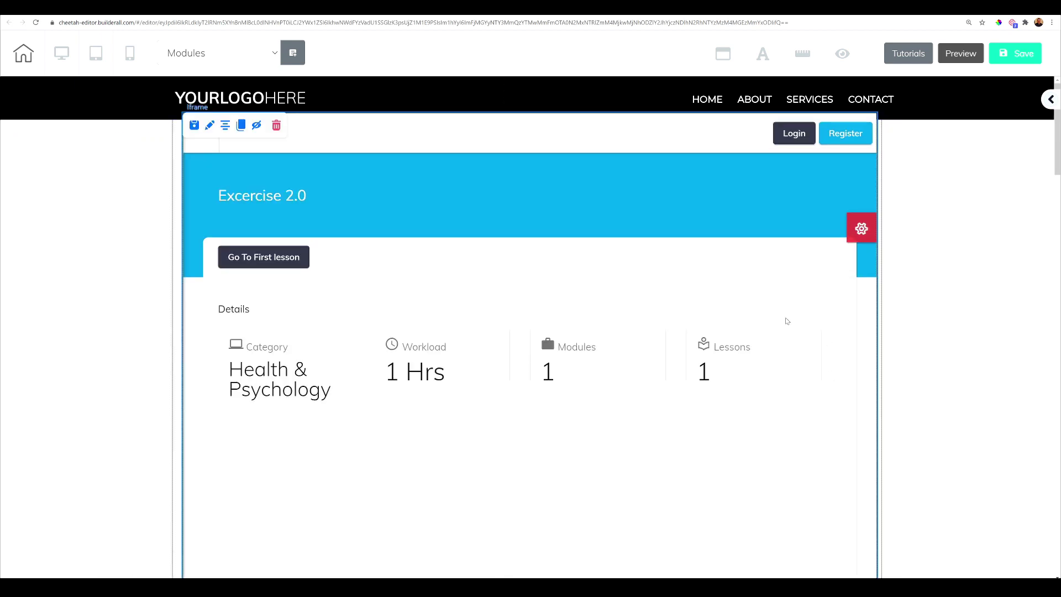
pyautogui.moveTo(606, 281); pyautogui.dragTo(483, 297)
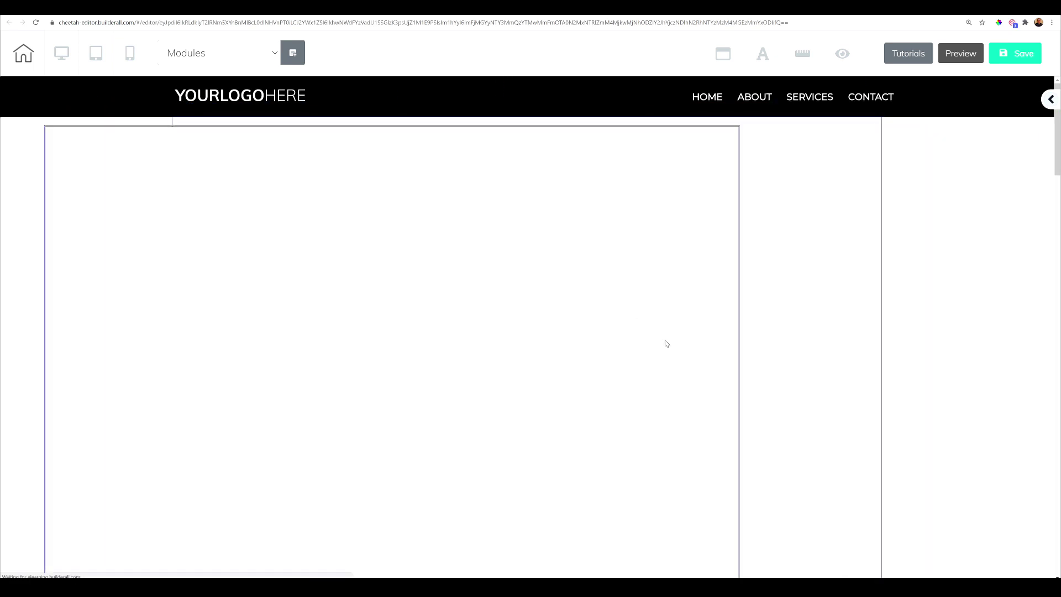
pyautogui.scroll(-12, 666, 344)
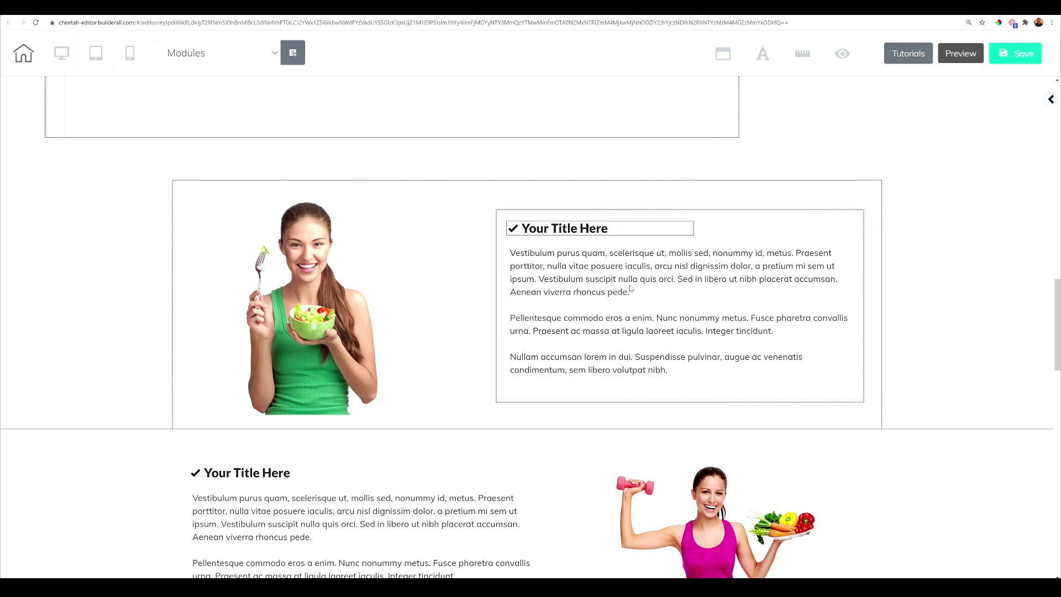
pyautogui.scroll(5, 674, 353)
# - Widen the iframe so the course's sidebar menu shows beside the details
pyautogui.click(718, 389)
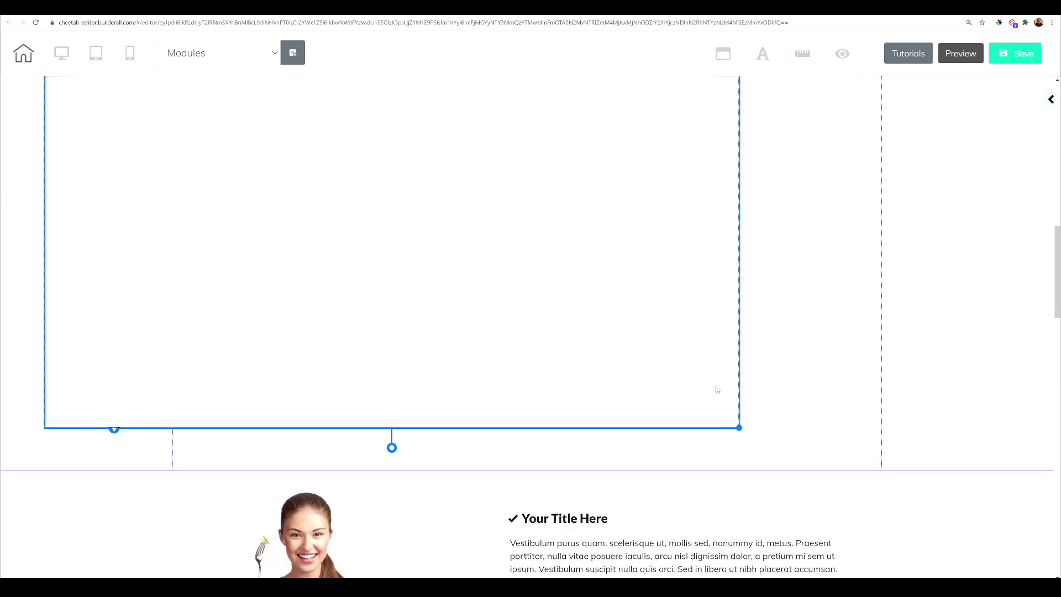
pyautogui.moveTo(741, 427); pyautogui.dragTo(1022, 418)
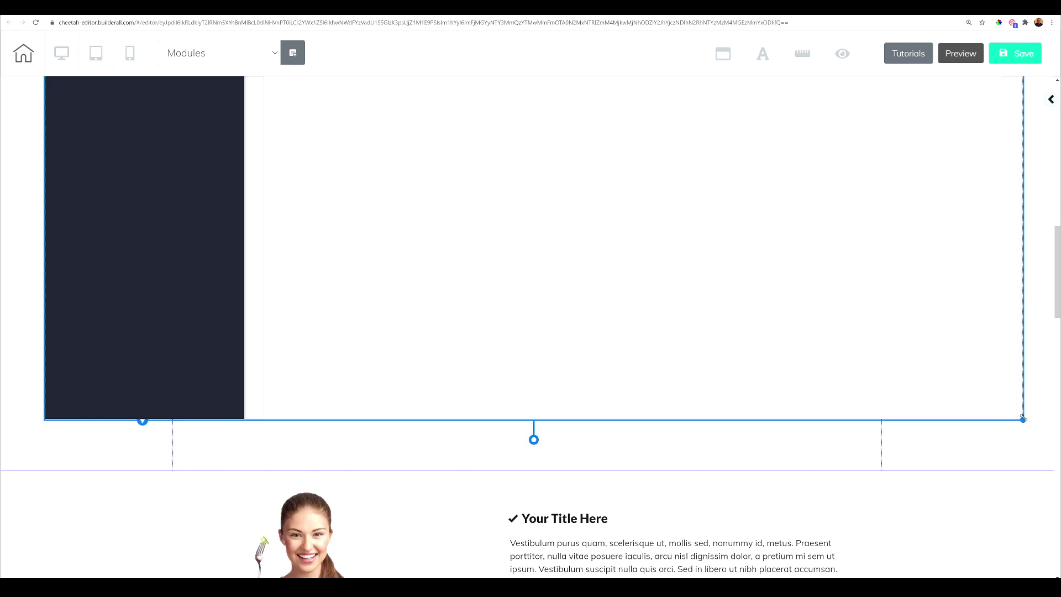
pyautogui.scroll(5, 885, 406)
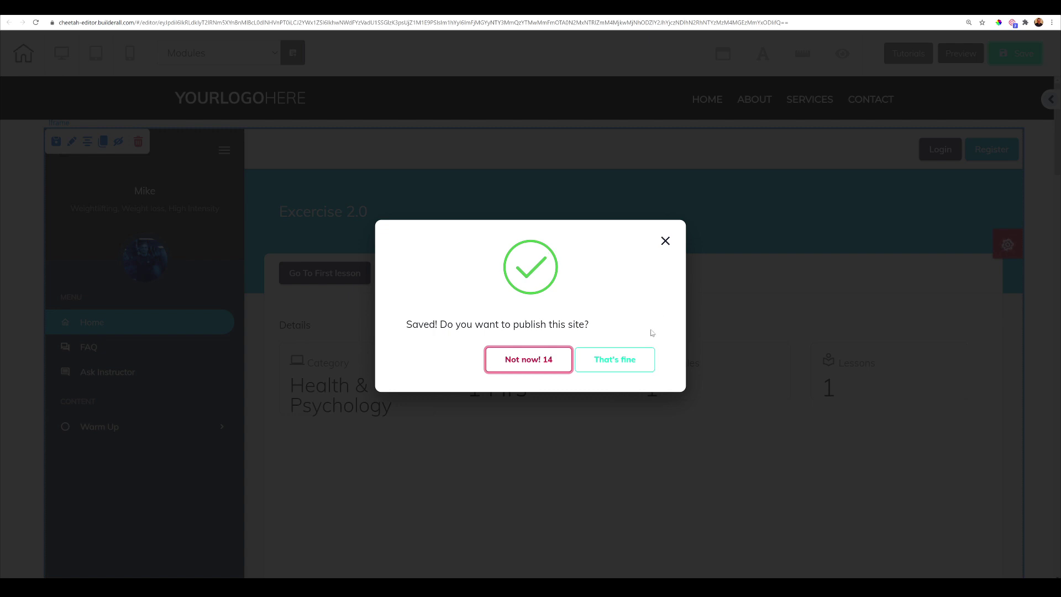
# - Publish the saved site, then view the live website's Modules page
pyautogui.click(616, 360)
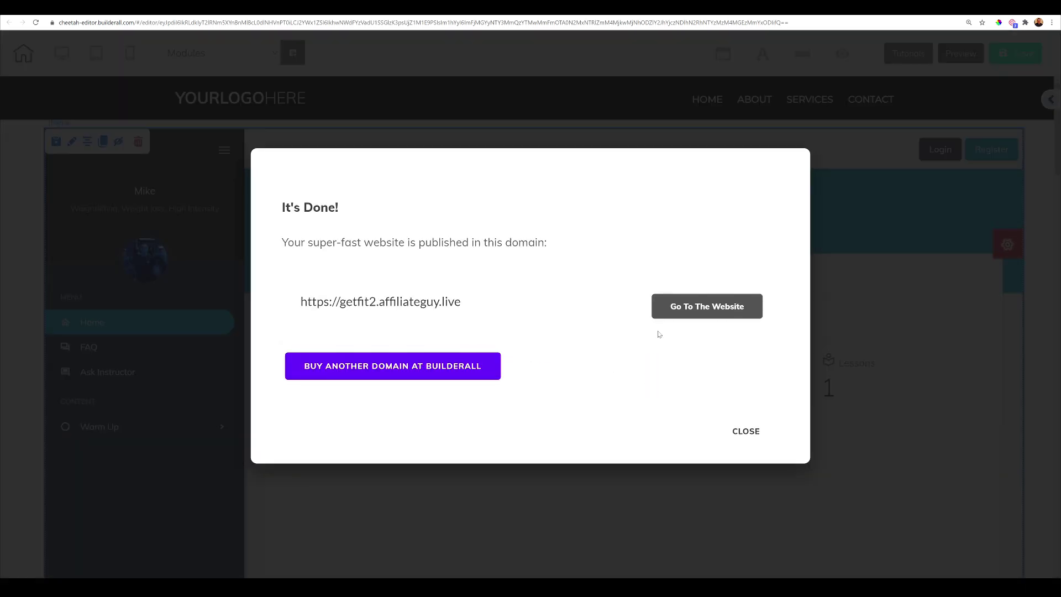
pyautogui.click(671, 314)
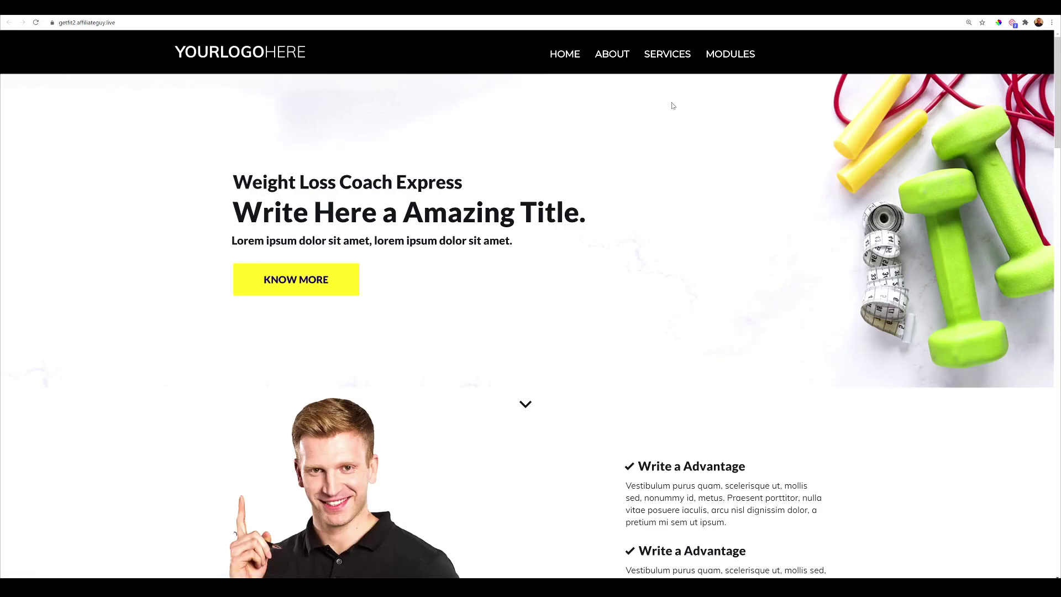
pyautogui.click(722, 61)
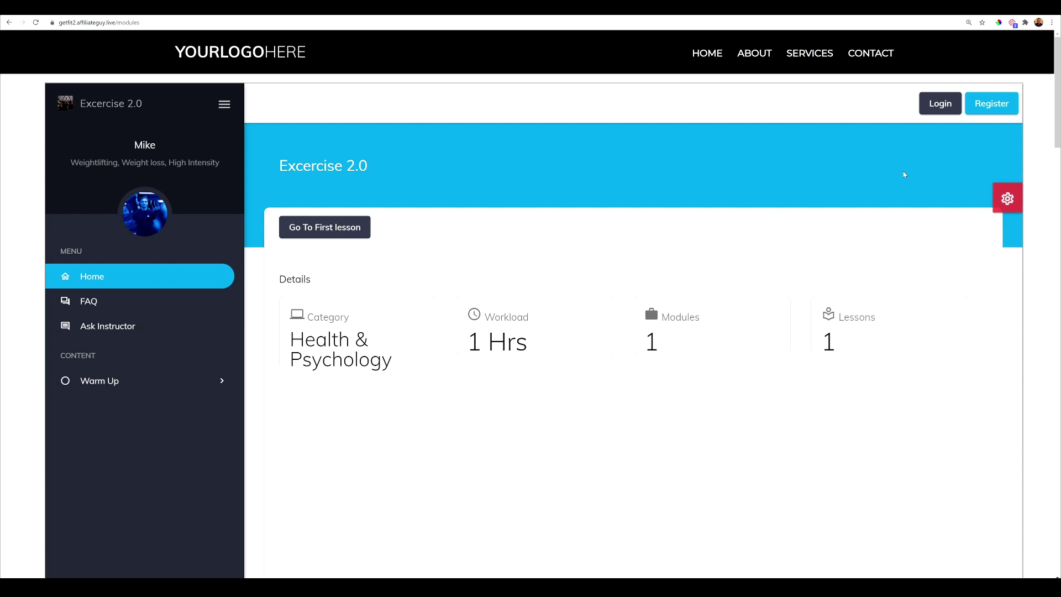
# - Register a student account in the course's form with a name, e-mail and a matching password
pyautogui.click(990, 104)
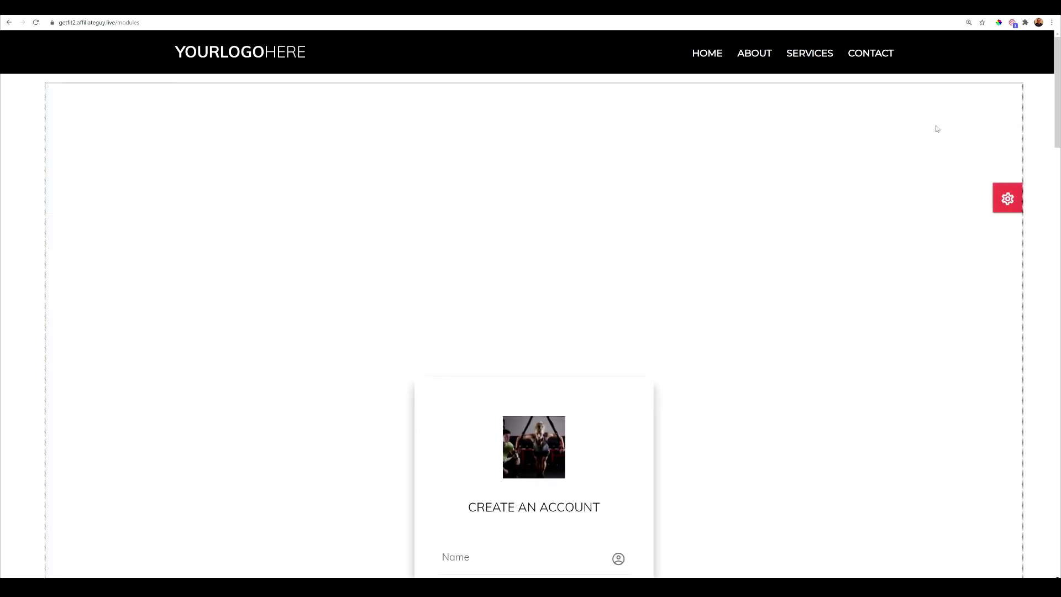
pyautogui.scroll(-5, 569, 360)
pyautogui.click(569, 373)
pyautogui.click(509, 320)
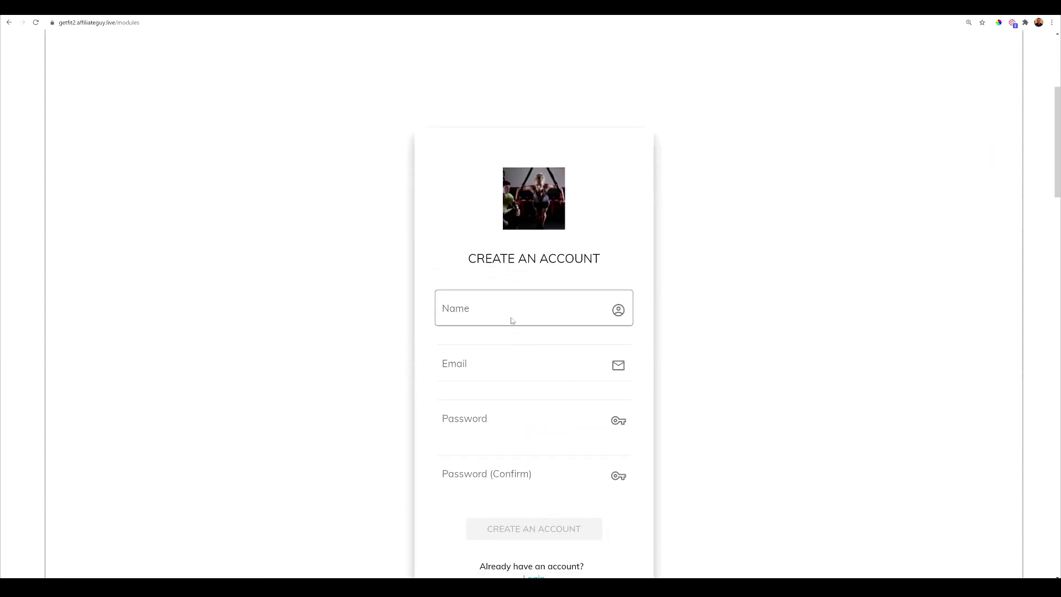
pyautogui.write('Fra')
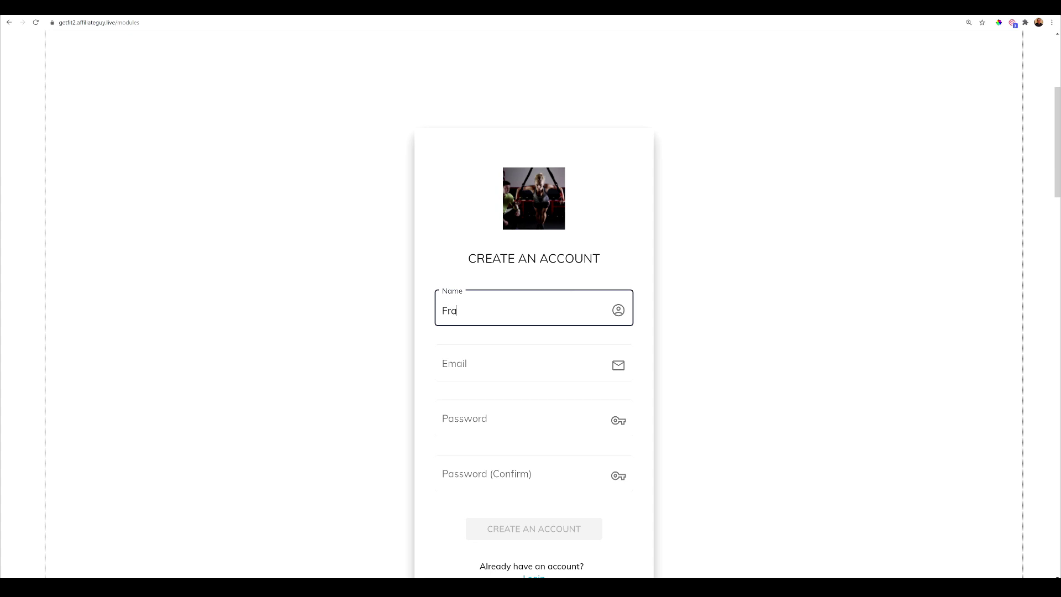
pyautogui.write('nk')
pyautogui.press('Tab')
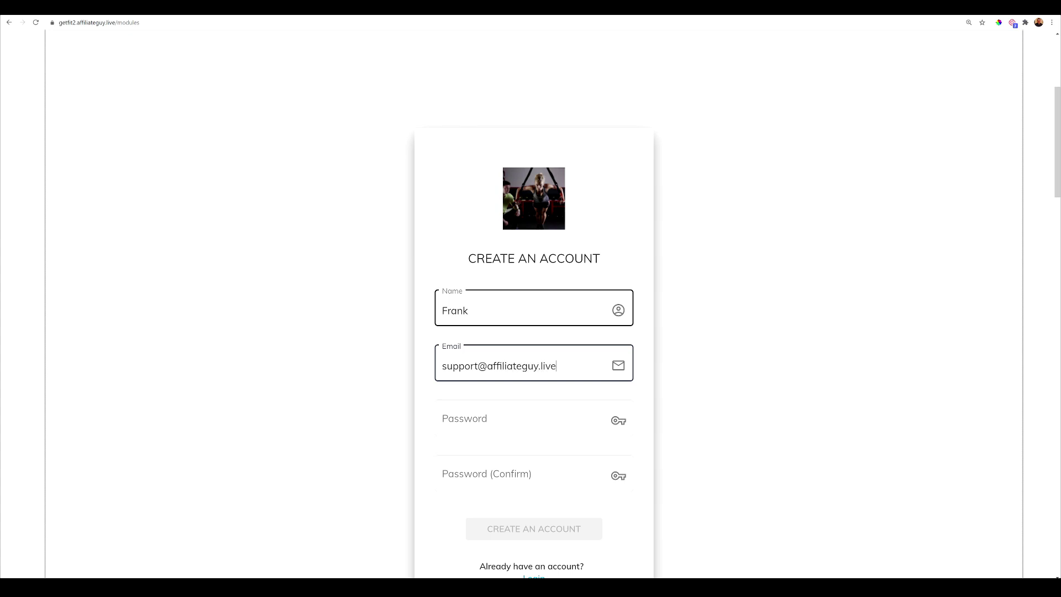
pyautogui.press('Tab')
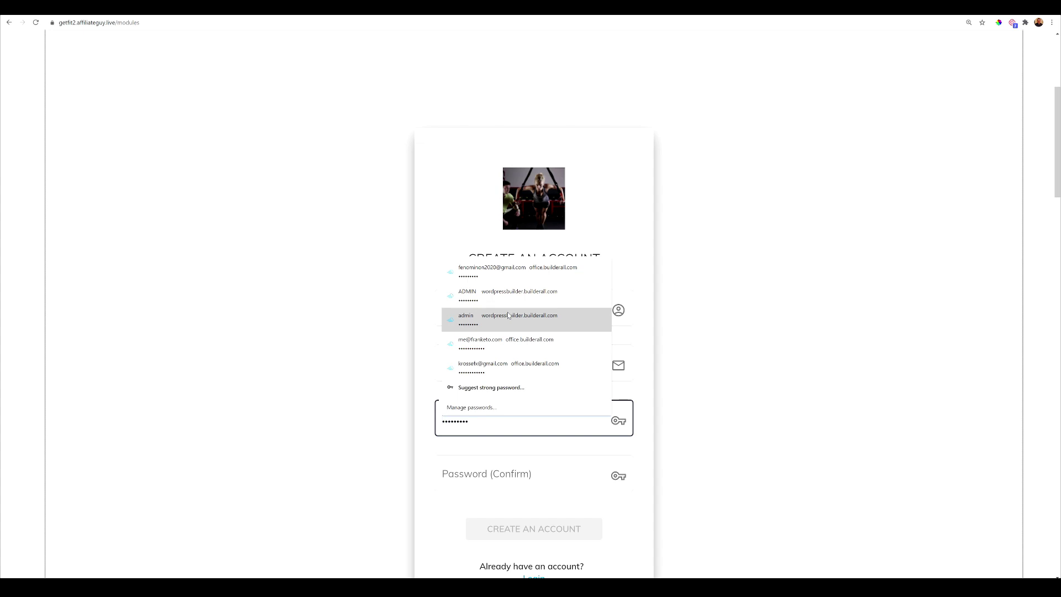
pyautogui.write('abc')
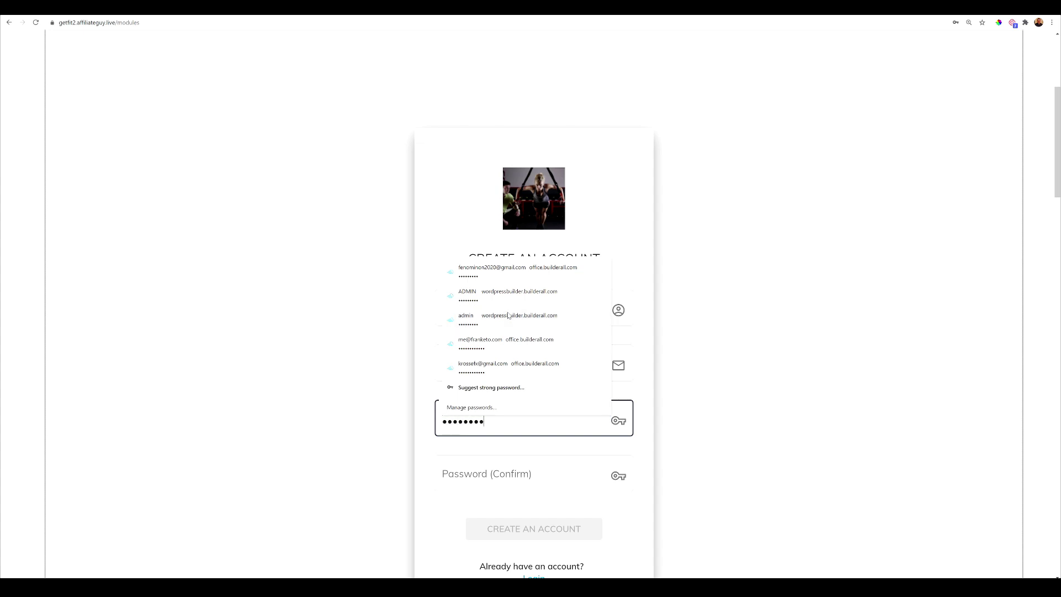
pyautogui.write('d')
pyautogui.press('Tab')
pyautogui.write('e')
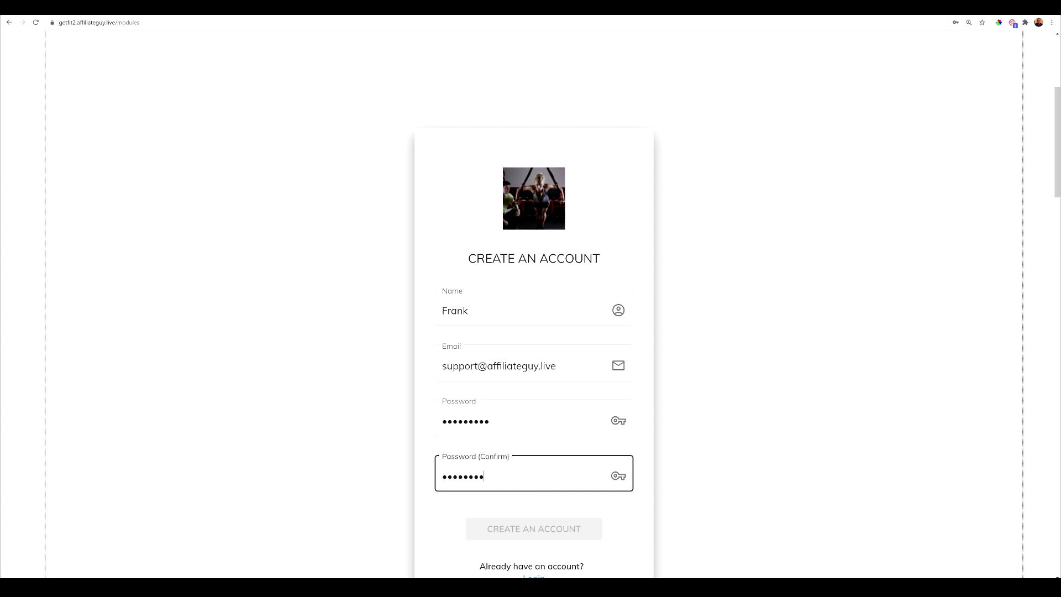
pyautogui.write('f')
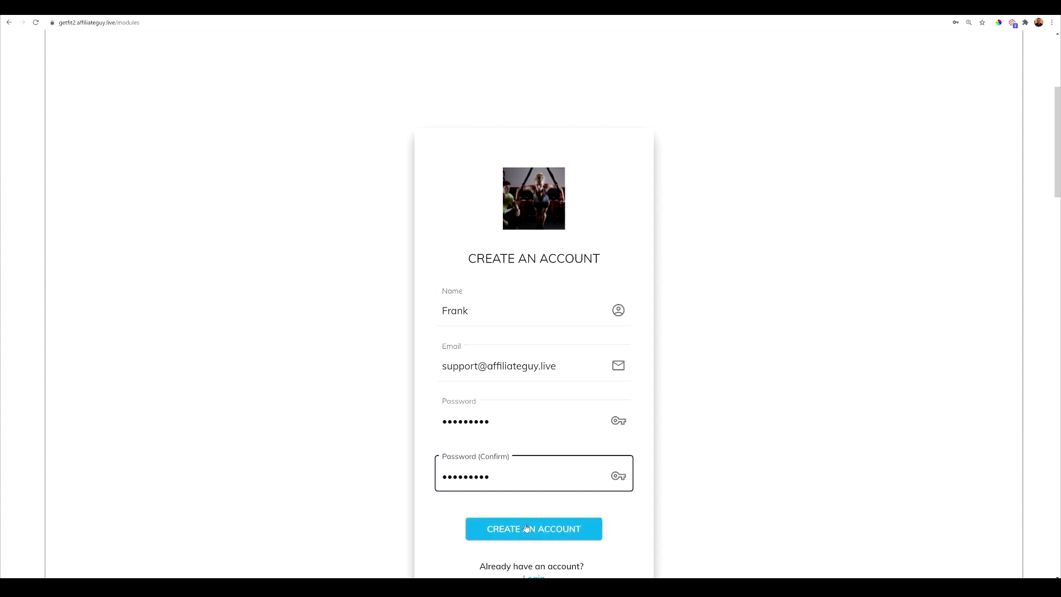
pyautogui.click(527, 529)
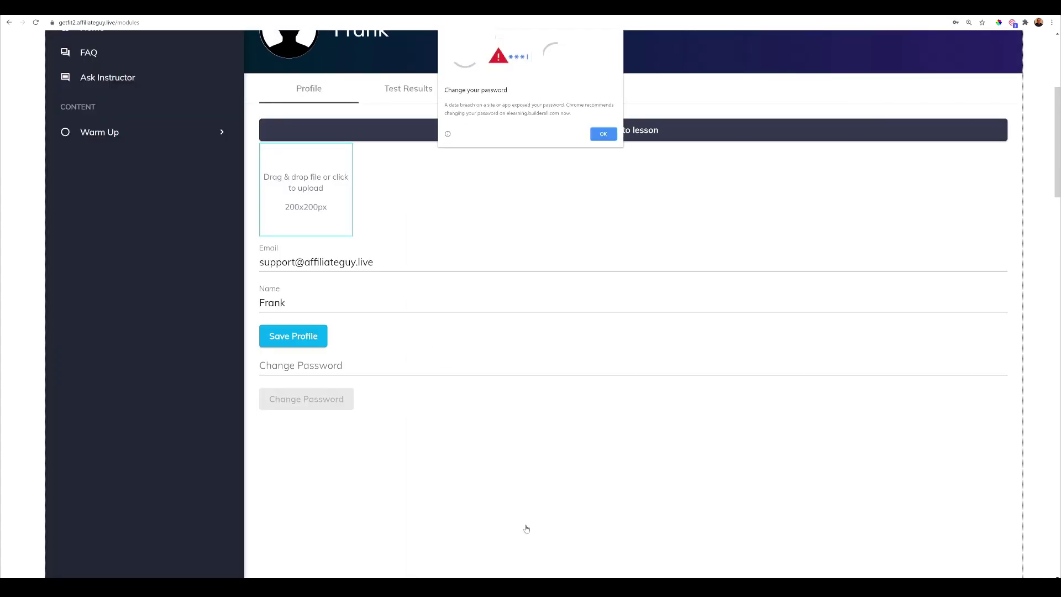
# - Dismiss Chrome's password warning and open the Stretching (60 min) lesson
pyautogui.click(602, 137)
pyautogui.scroll(3, 541, 356)
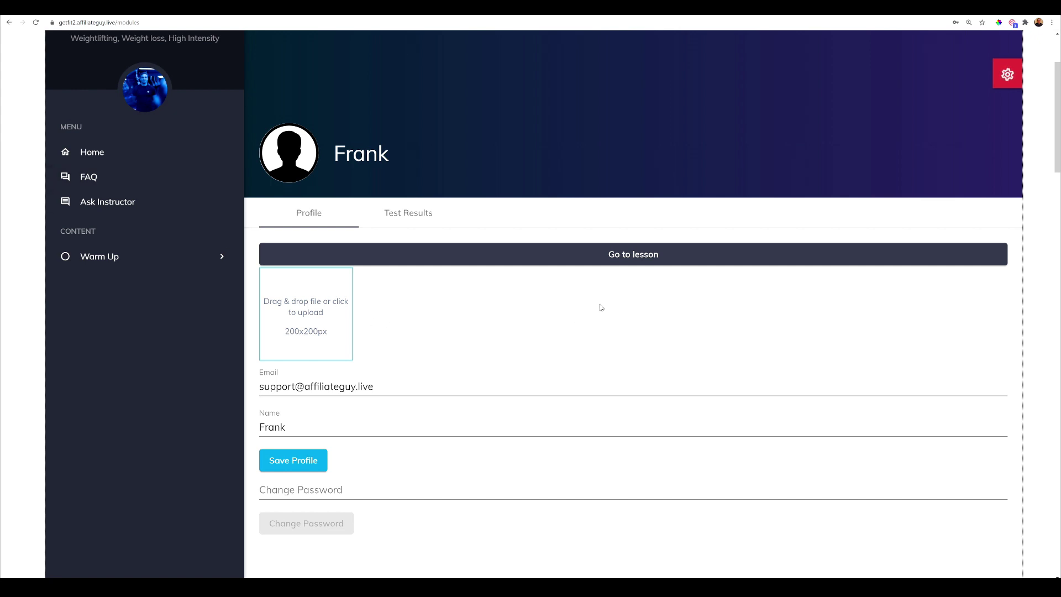
pyautogui.click(634, 260)
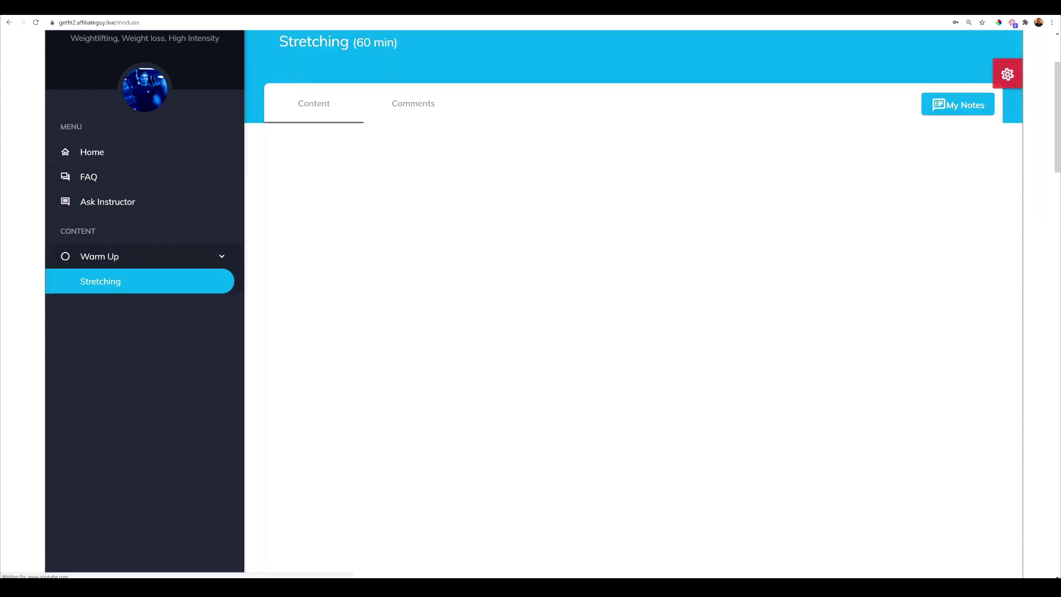